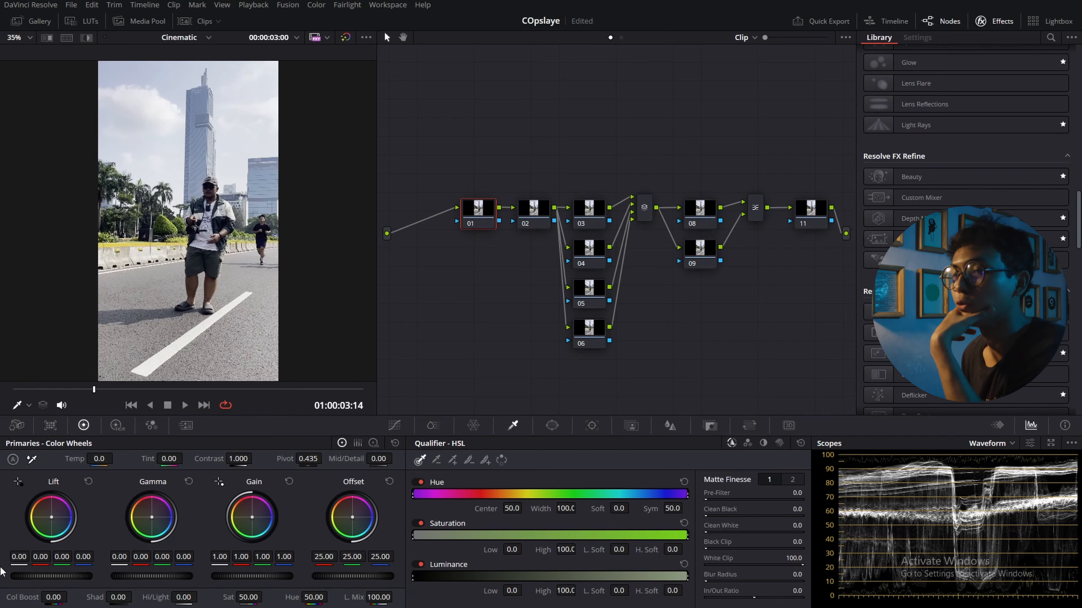
# Lower node 01's Lift master to -0.01 and the log-wheel highlights to about -0.04
pyautogui.moveTo(18, 561); pyautogui.dragTo(15, 561)
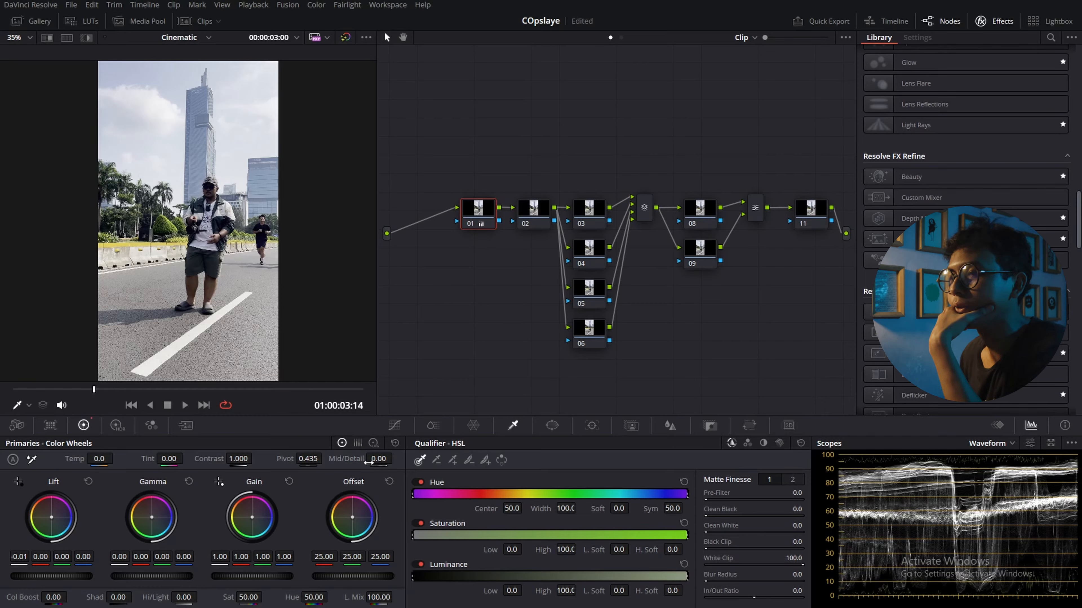
pyautogui.click(372, 443)
pyautogui.moveTo(264, 576); pyautogui.dragTo(286, 575)
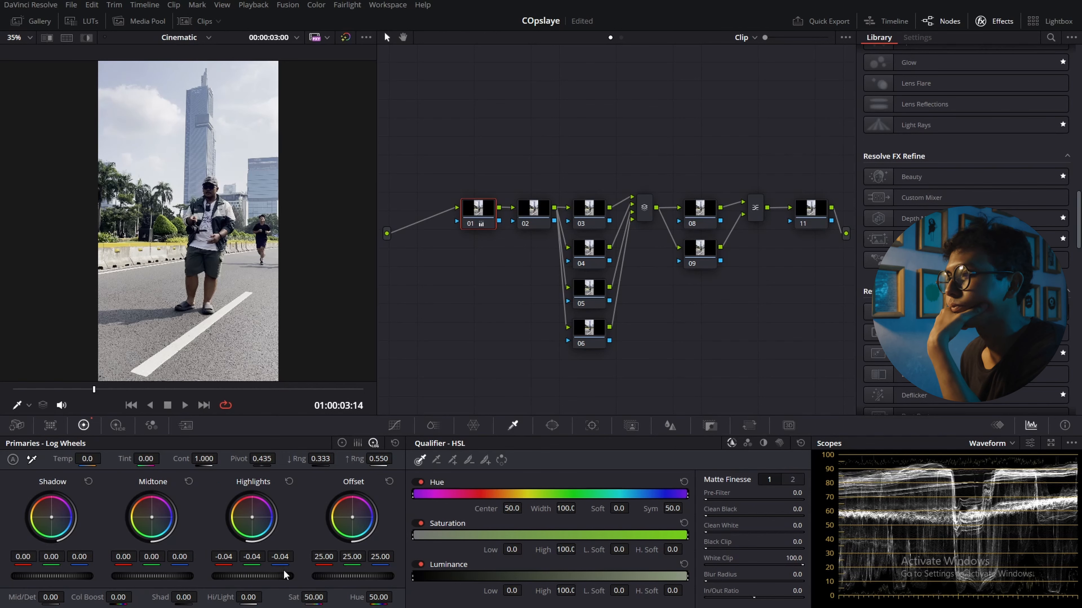
# Set node 01's Gamma master to -0.01 and Gain master to 0.98 in the primary color wheels
pyautogui.click(341, 443)
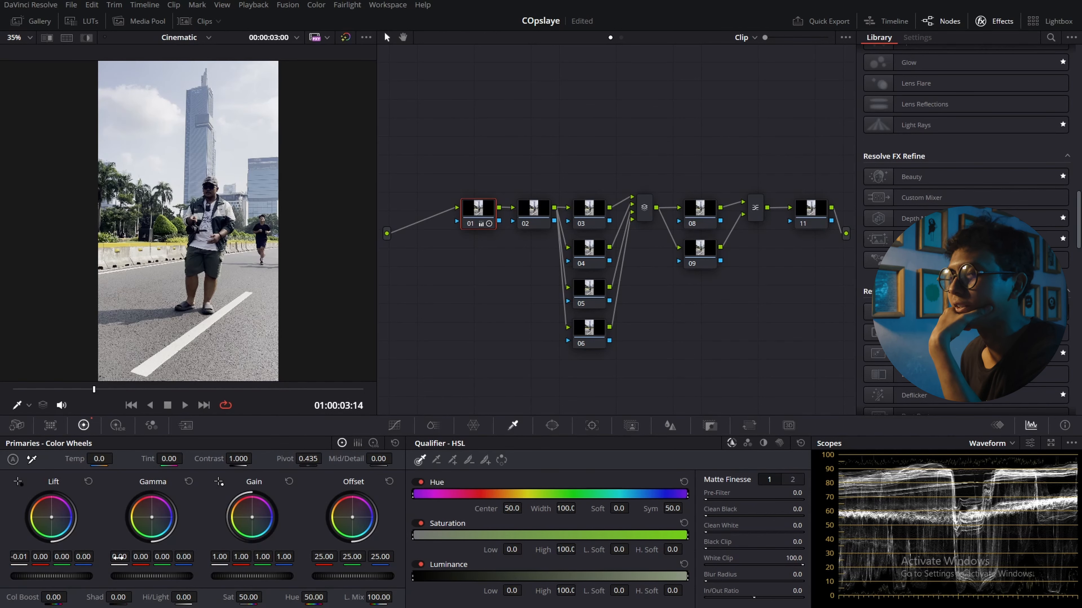
pyautogui.moveTo(119, 557); pyautogui.dragTo(116, 557)
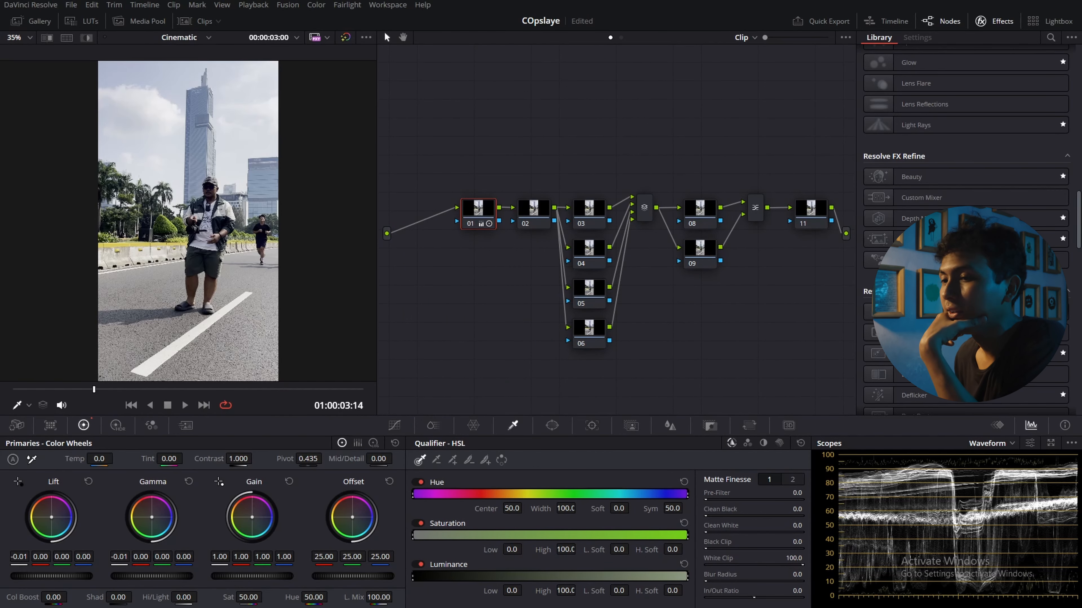
pyautogui.moveTo(225, 556); pyautogui.dragTo(219, 556)
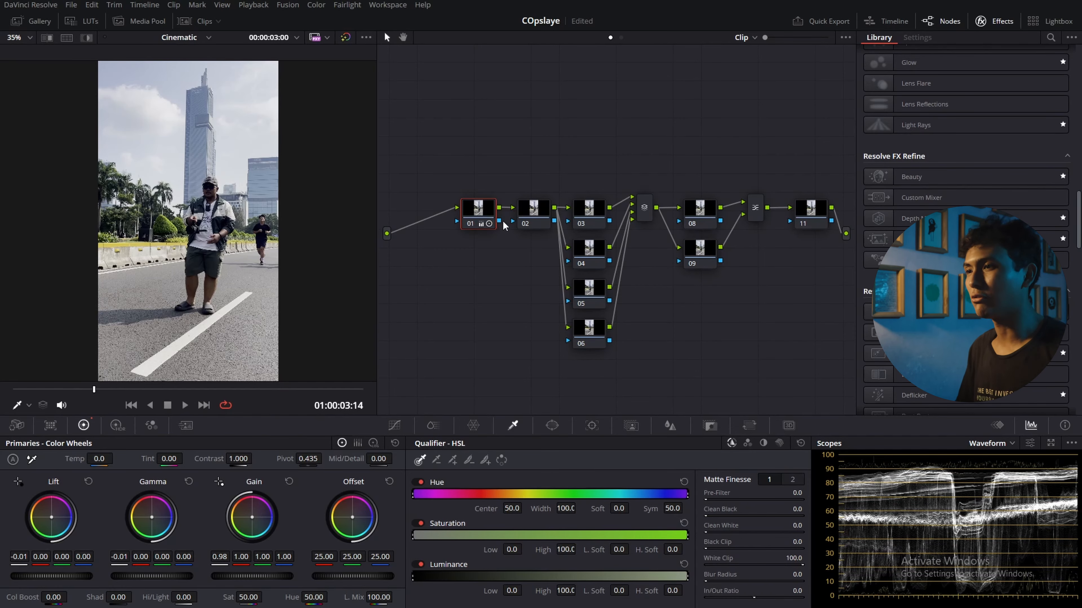
# On node 02, sample the man's leg skin with the HSL qualifier at 01:00:10:22 and show the selection highlight
pyautogui.click(539, 207)
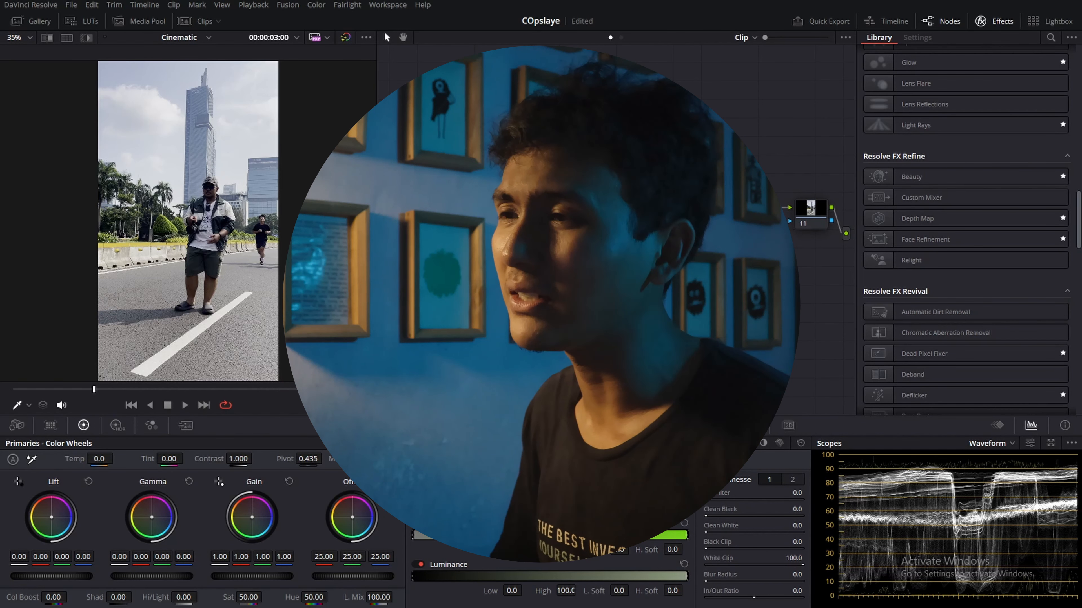
pyautogui.moveTo(94, 389); pyautogui.dragTo(292, 391)
pyautogui.scroll(-1, 277, 269)
pyautogui.scroll(5, 288, 255)
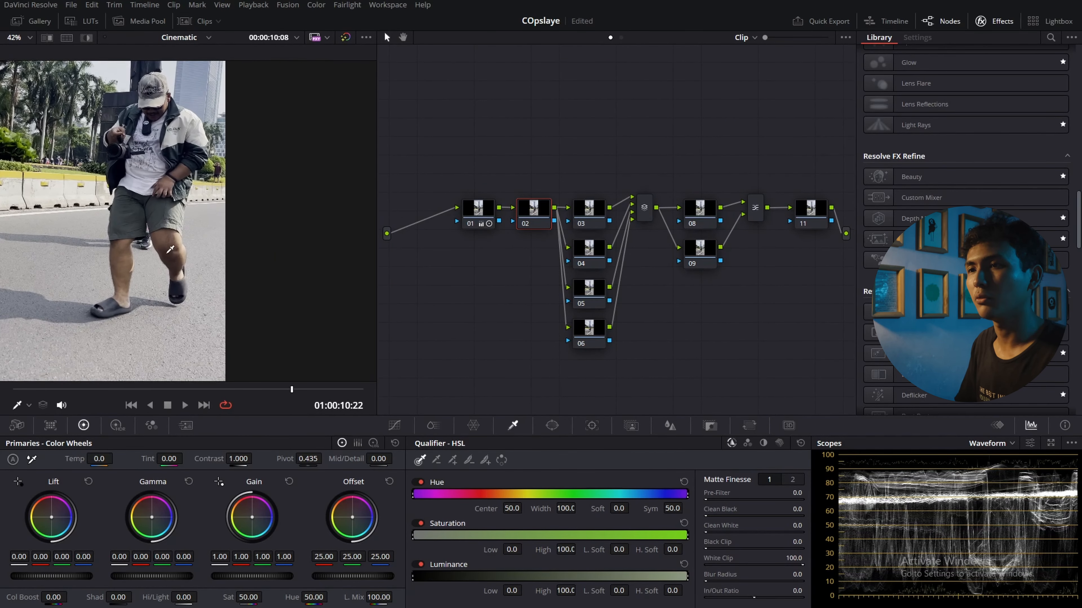
pyautogui.click(191, 281)
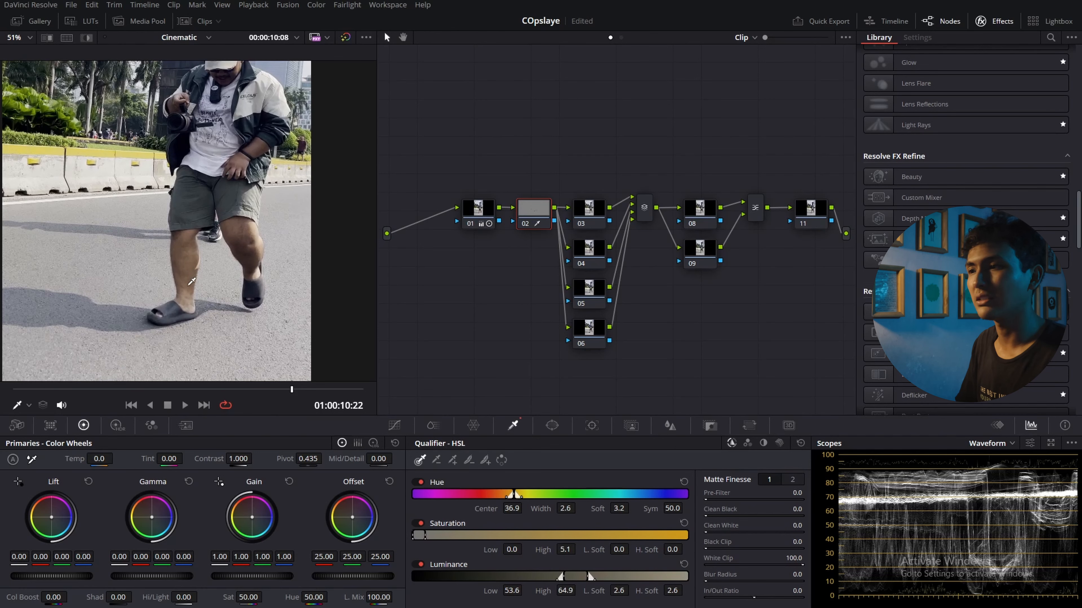
pyautogui.hotkey('shift', 'h')
pyautogui.scroll(-1, 214, 215)
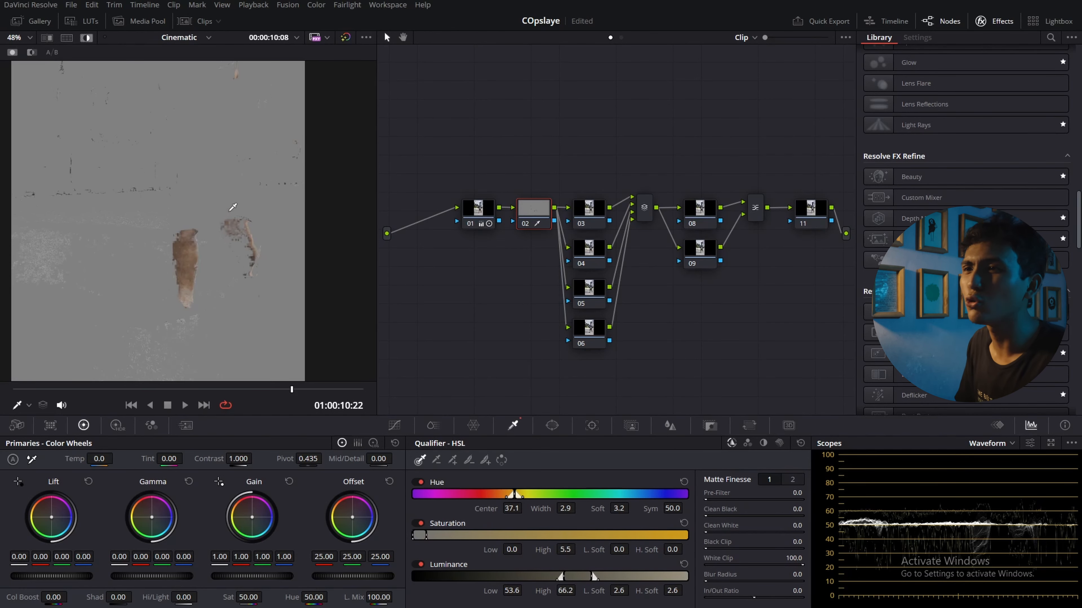
# Try to extend the qualifier selection across the skin of the man's other, shaded leg
pyautogui.scroll(3, 200, 217)
pyautogui.scroll(6, 200, 217)
pyautogui.moveTo(198, 271); pyautogui.dragTo(195, 176)
pyautogui.moveTo(460, 198); pyautogui.dragTo(358, 331)
pyautogui.scroll(3, 444, 319)
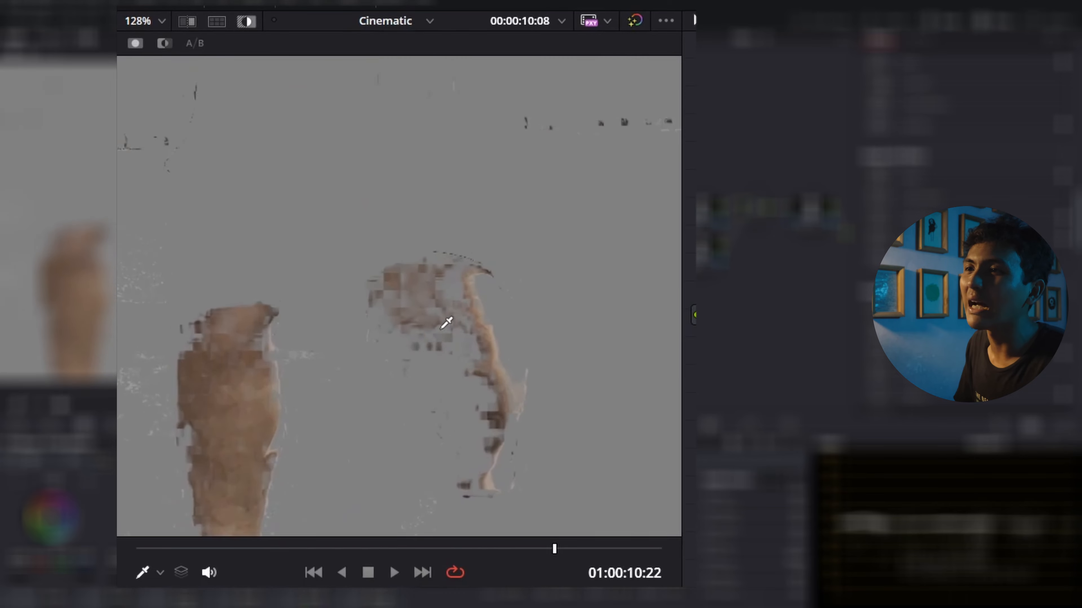
pyautogui.moveTo(471, 346); pyautogui.dragTo(591, 254)
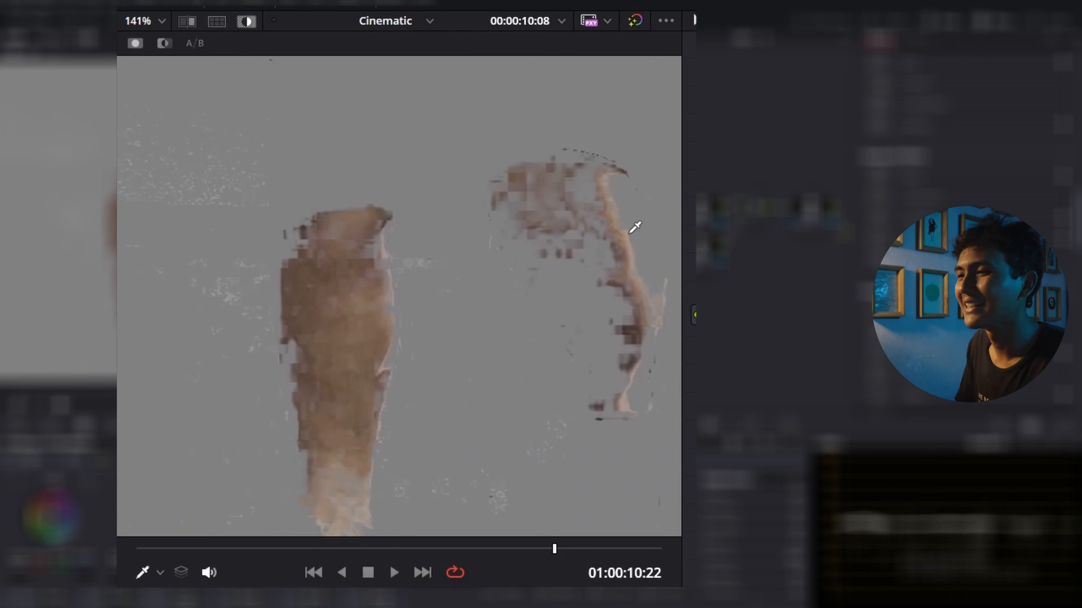
pyautogui.moveTo(634, 227)
pyautogui.mouseDown()
pyautogui.moveTo(579, 196)
pyautogui.moveTo(587, 266)
pyautogui.moveTo(554, 261)
pyautogui.moveTo(590, 313)
pyautogui.moveTo(548, 268)
pyautogui.mouseUp()
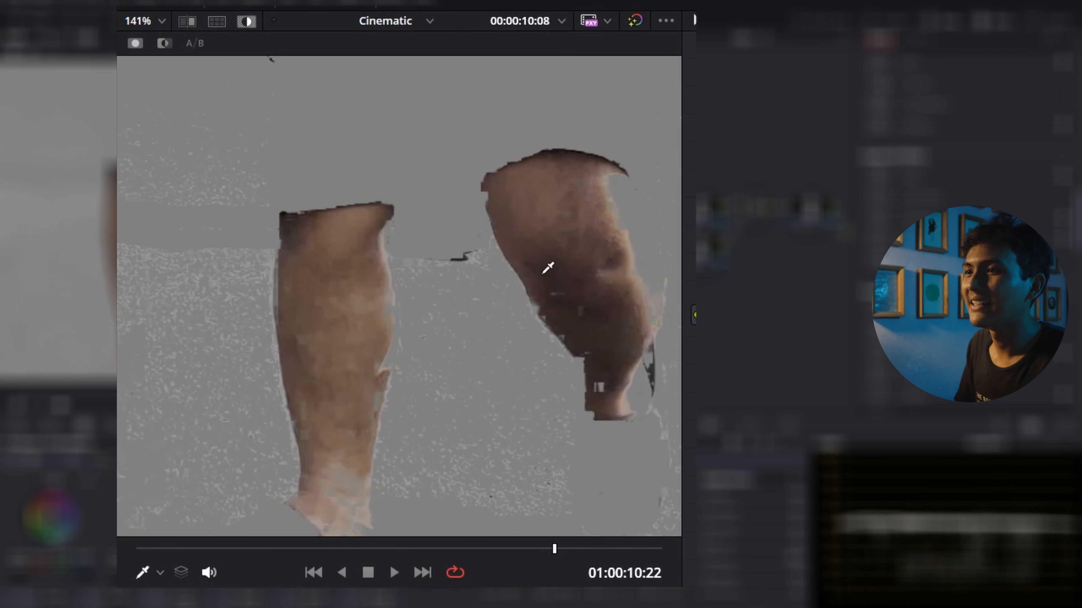
# Try further skin samples on both legs, and undo back to the initial leg selection
pyautogui.scroll(-5, 557, 226)
pyautogui.scroll(3, 488, 235)
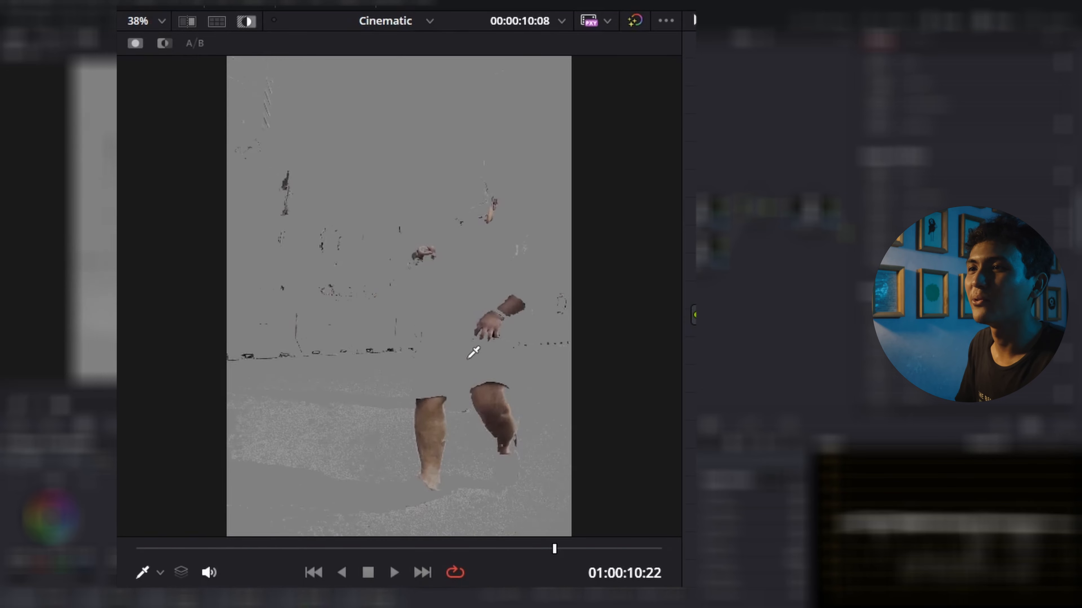
pyautogui.scroll(2, 494, 324)
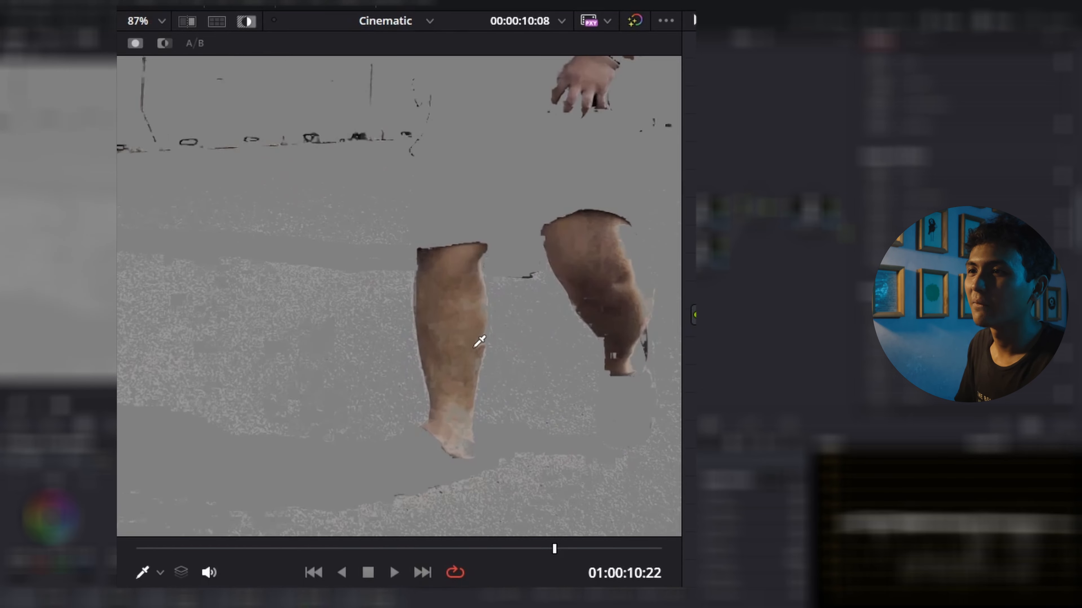
pyautogui.click(477, 344)
pyautogui.hotkey('ctrl', 'z')
pyautogui.moveTo(593, 309); pyautogui.dragTo(519, 385)
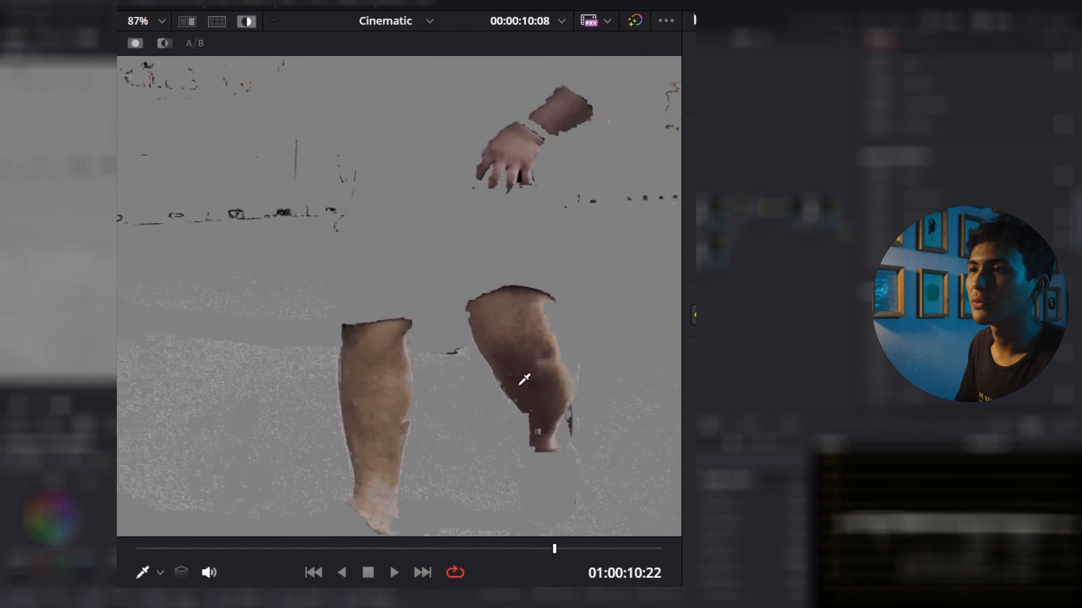
pyautogui.scroll(2, 524, 379)
pyautogui.click(605, 462)
pyautogui.hotkey('ctrl', 'z')
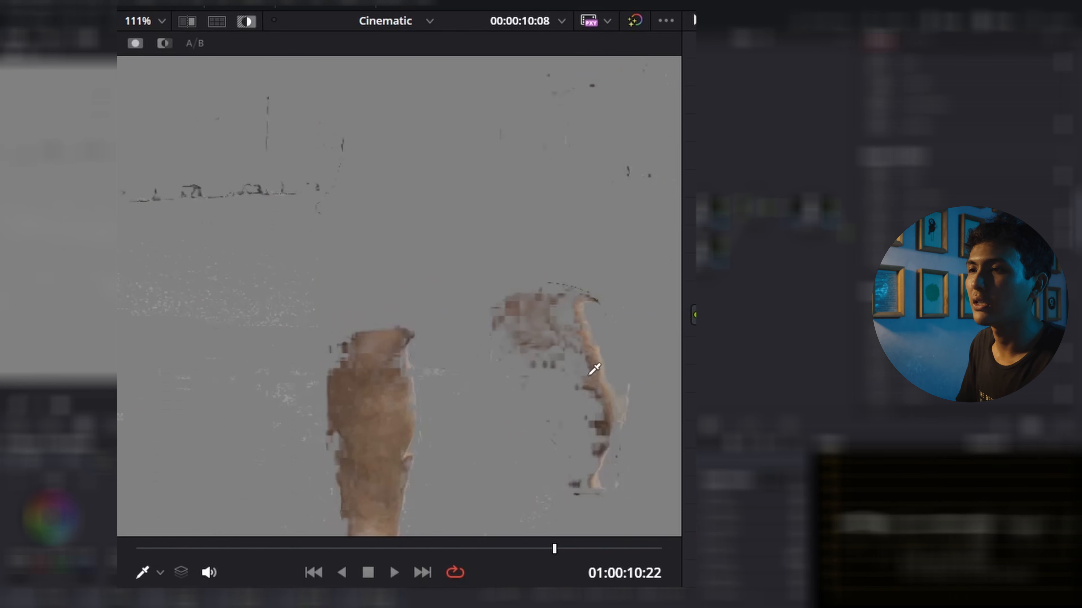
# Add the shaded leg's skin to node 02's qualifier selection, and label nodes 01 and 02 Correction and Skin
pyautogui.scroll(-1, 534, 320)
pyautogui.moveTo(558, 338)
pyautogui.mouseDown()
pyautogui.moveTo(544, 387)
pyautogui.moveTo(559, 426)
pyautogui.mouseUp()
pyautogui.doubleClick(479, 221)
pyautogui.write('Correction')
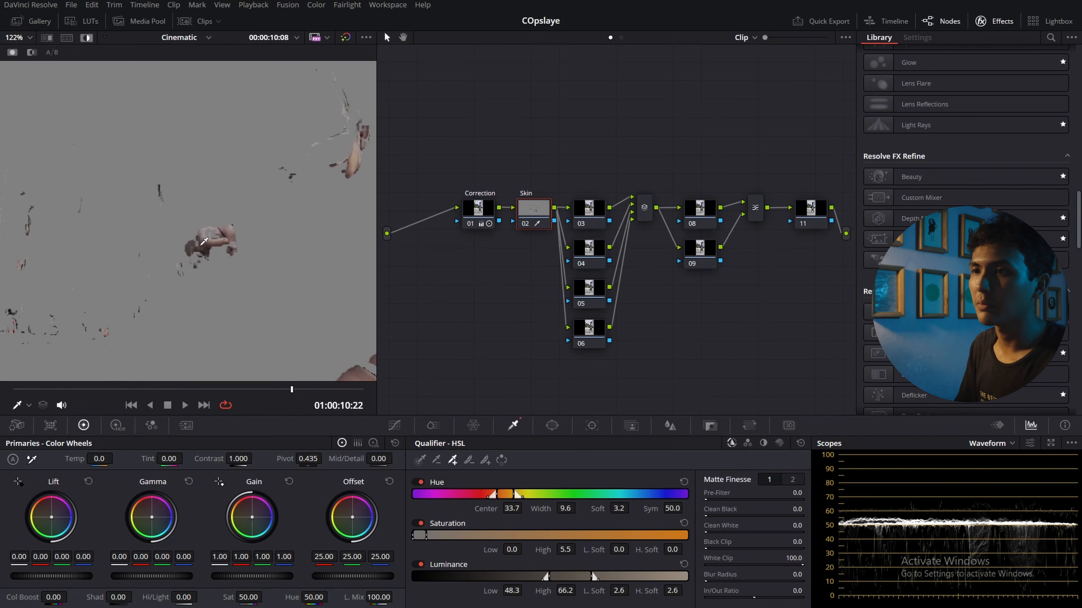
# Try adding the hand and face skin to the qualifier selection, and undo those samples
pyautogui.click(201, 240)
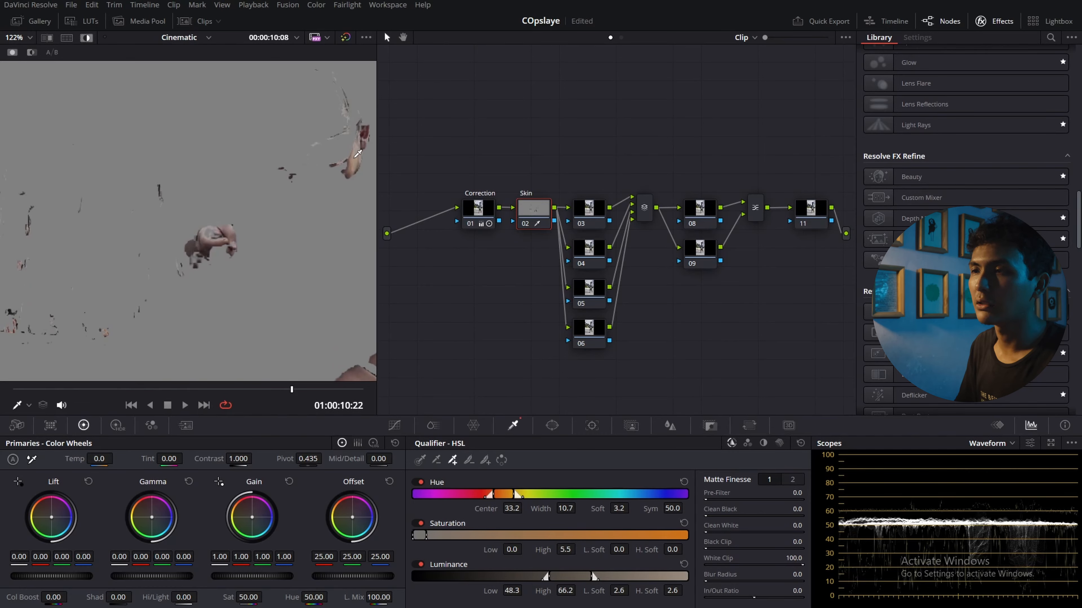
pyautogui.click(353, 133)
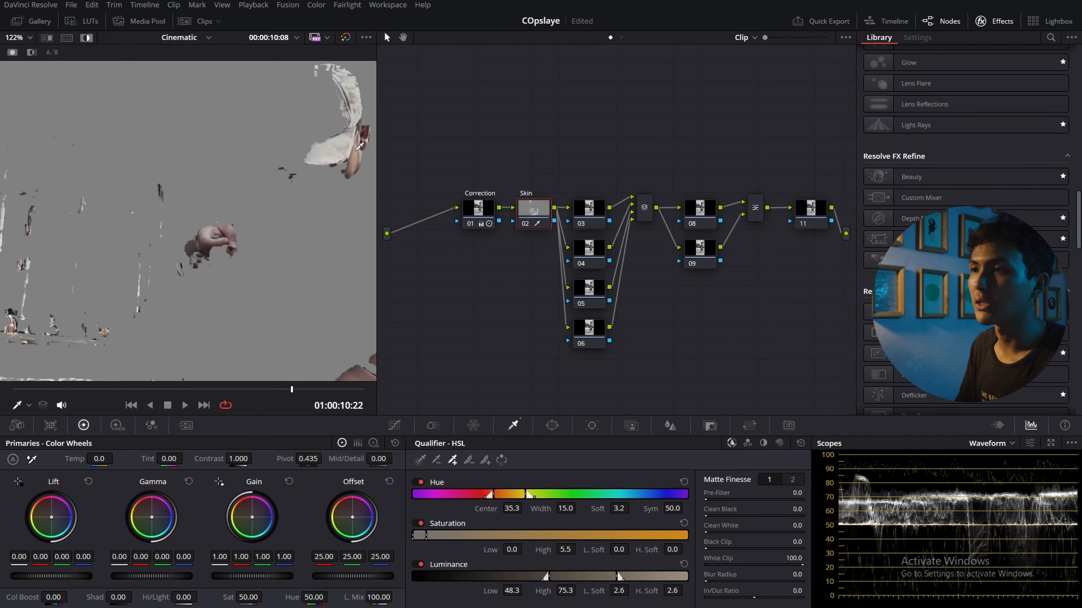
pyautogui.hotkey('ctrl', 'z')
pyautogui.hotkey('ctrl', 'z')
pyautogui.click(367, 137)
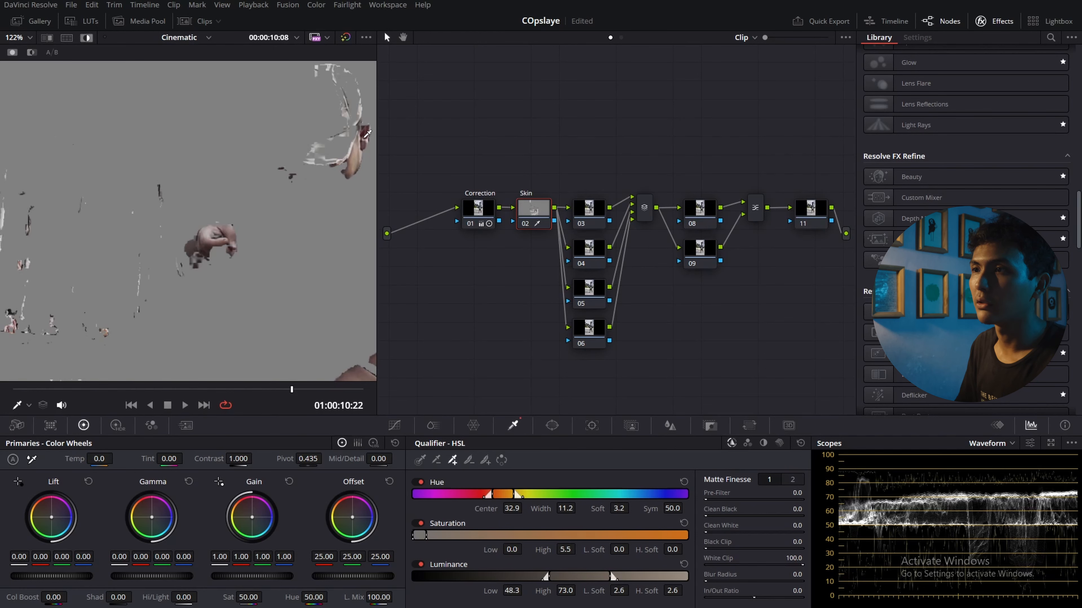
pyautogui.click(368, 138)
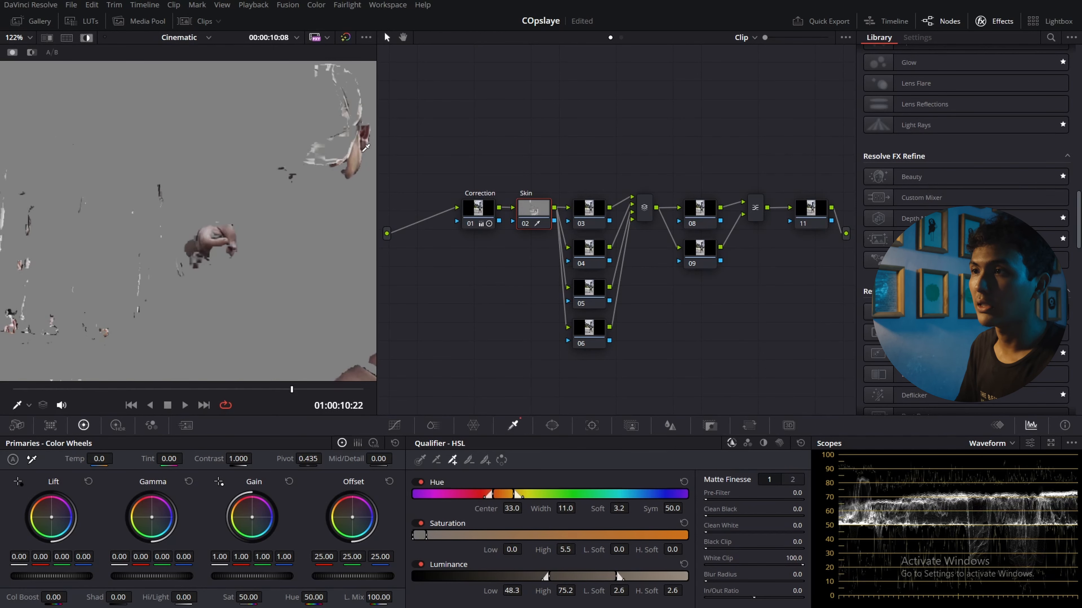
pyautogui.hotkey('ctrl', 'z')
pyautogui.hotkey('ctrl', 'z')
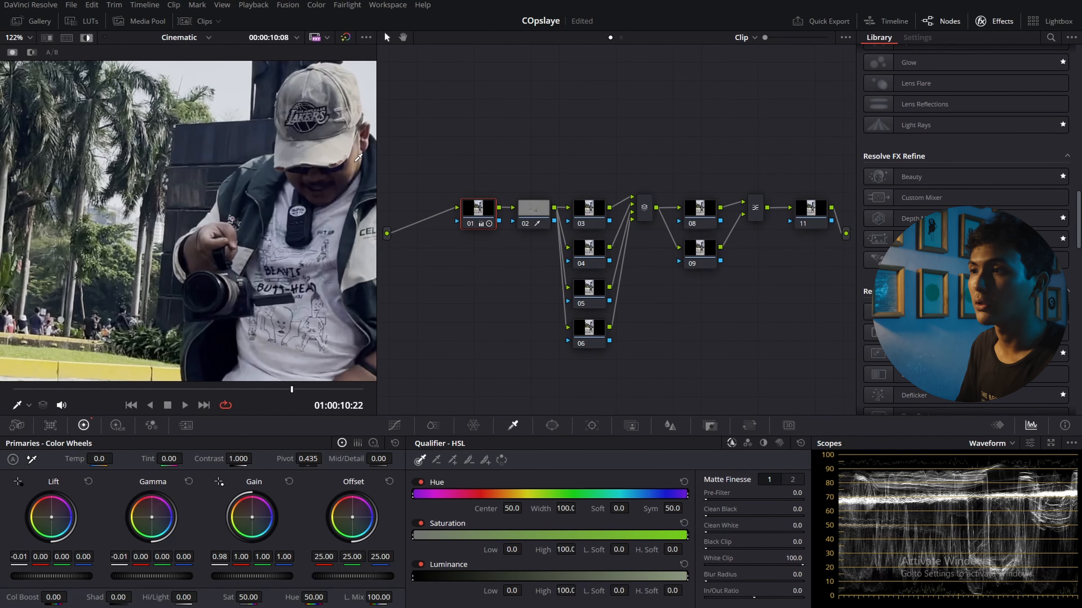
# Compare the highlighted skin selection with the full image around the face, hands and legs
pyautogui.hotkey('shift', 'h')
pyautogui.hotkey('shift', 'h')
pyautogui.hotkey('shift', 'h')
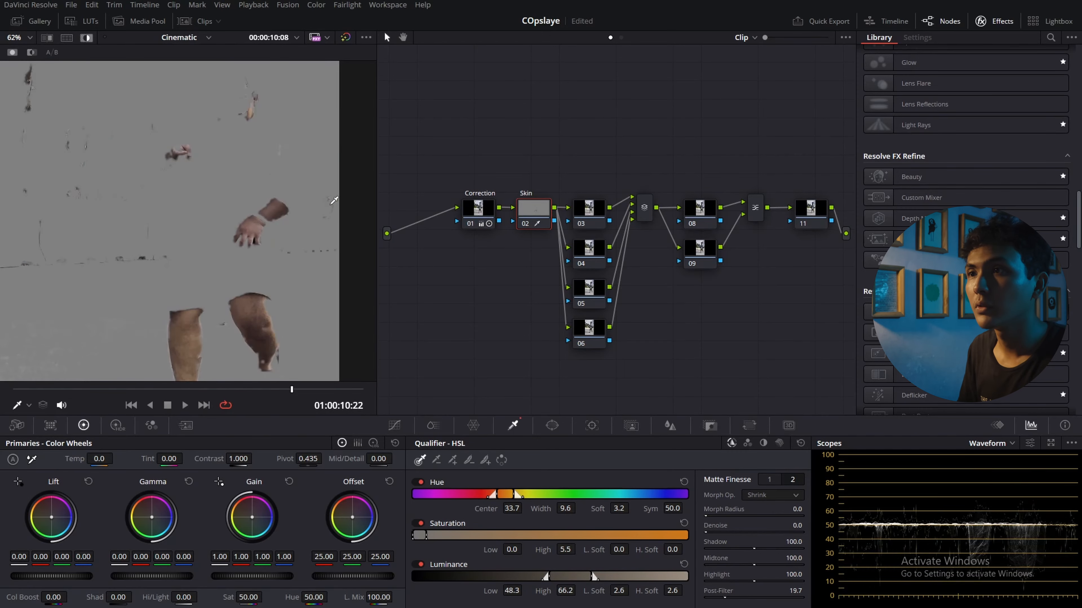
pyautogui.scroll(1, 259, 106)
pyautogui.scroll(1, 227, 142)
pyautogui.hotkey('shift', 'h')
pyautogui.hotkey('shift', 'h')
pyautogui.hotkey('shift', 'h')
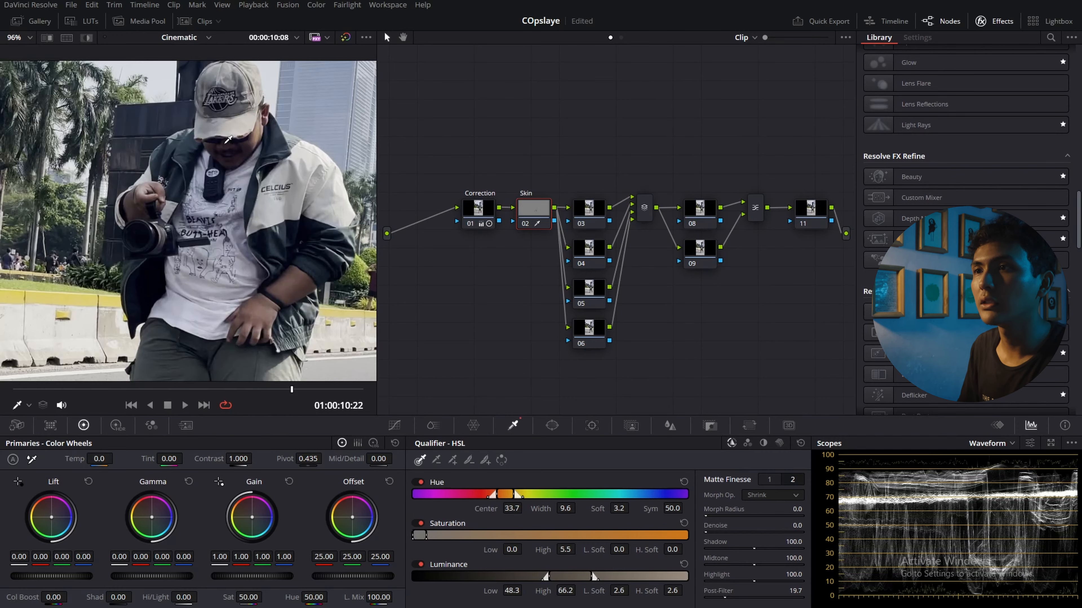
pyautogui.hotkey('shift', 'h')
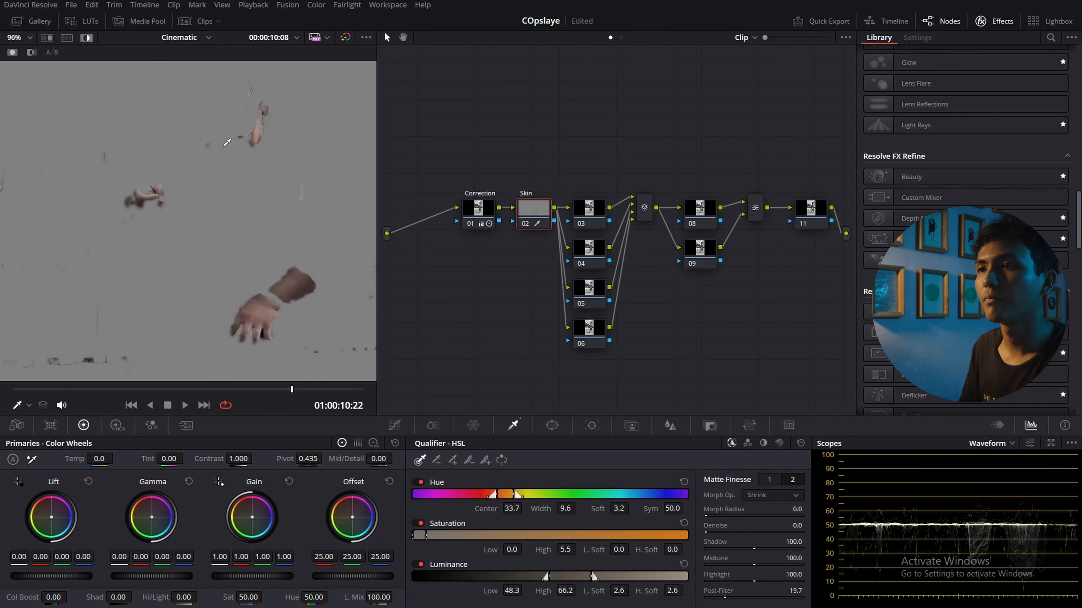
# Isolate the luminance qualifier, raise its Low limit to 51.2, and return to HSL qualification
pyautogui.click(763, 443)
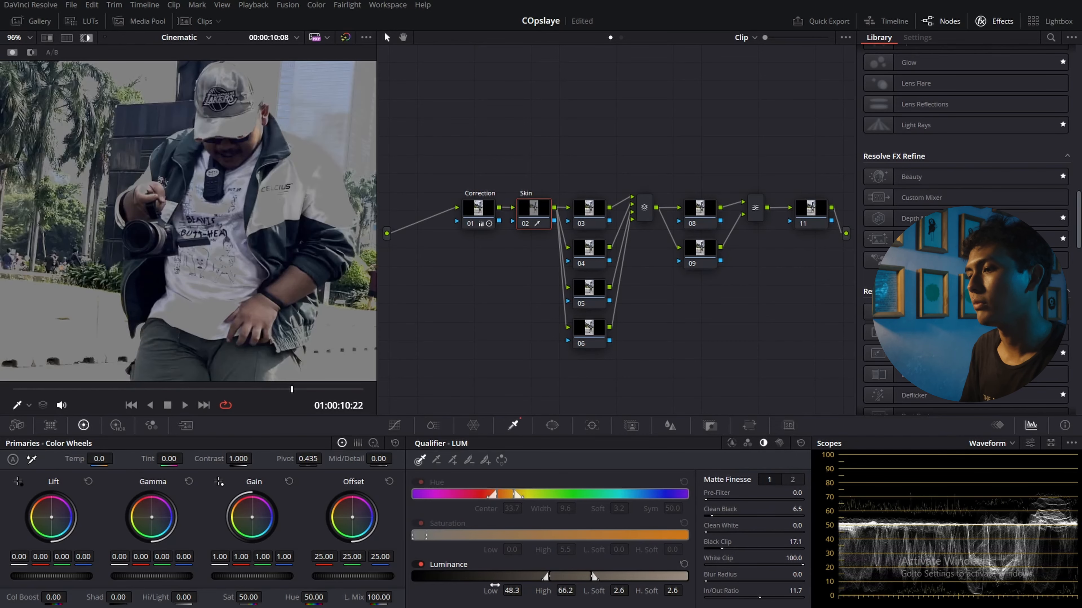
pyautogui.moveTo(516, 590); pyautogui.dragTo(525, 590)
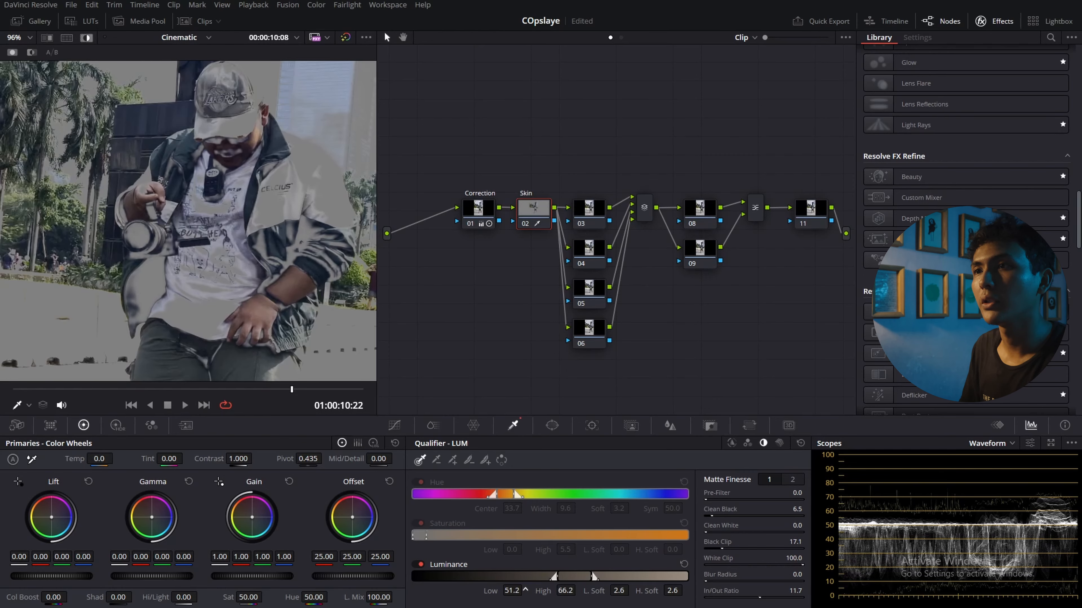
pyautogui.hotkey('shift', 'h')
pyautogui.hotkey('shift', 'h')
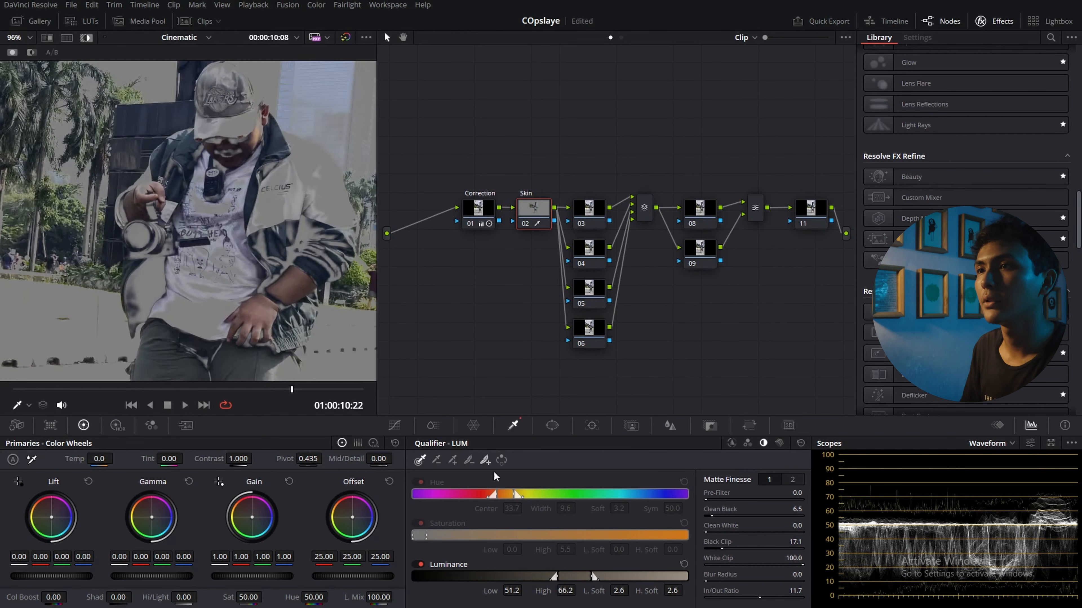
pyautogui.click(731, 443)
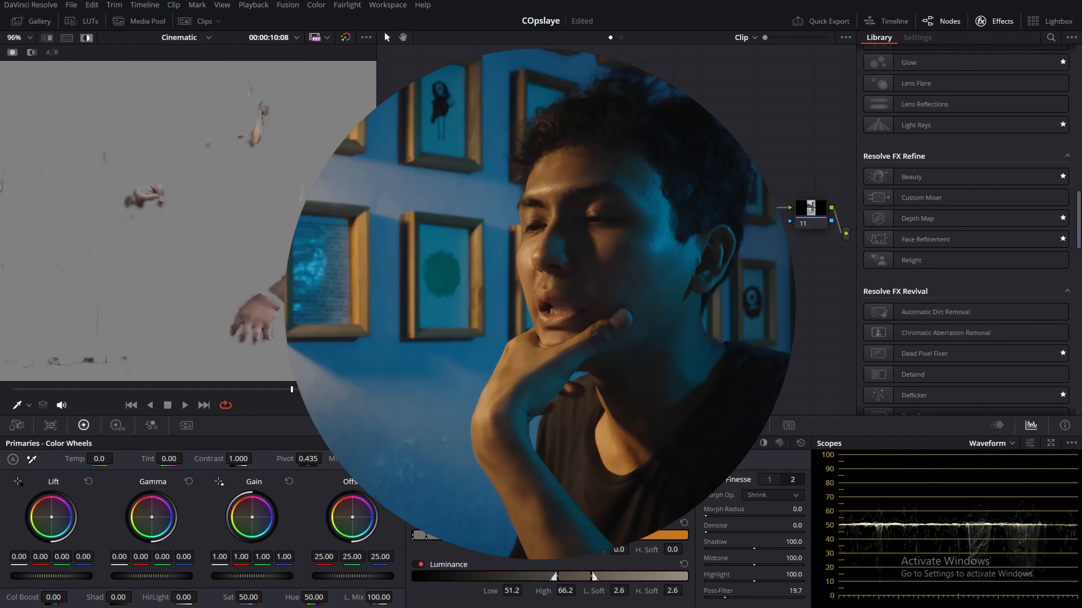
# Broaden the skin qualifier's hue range to Center 23.4 and Width 30.5, checking the whole frame
pyautogui.moveTo(513, 509); pyautogui.dragTo(490, 509)
pyautogui.moveTo(567, 509); pyautogui.dragTo(512, 509)
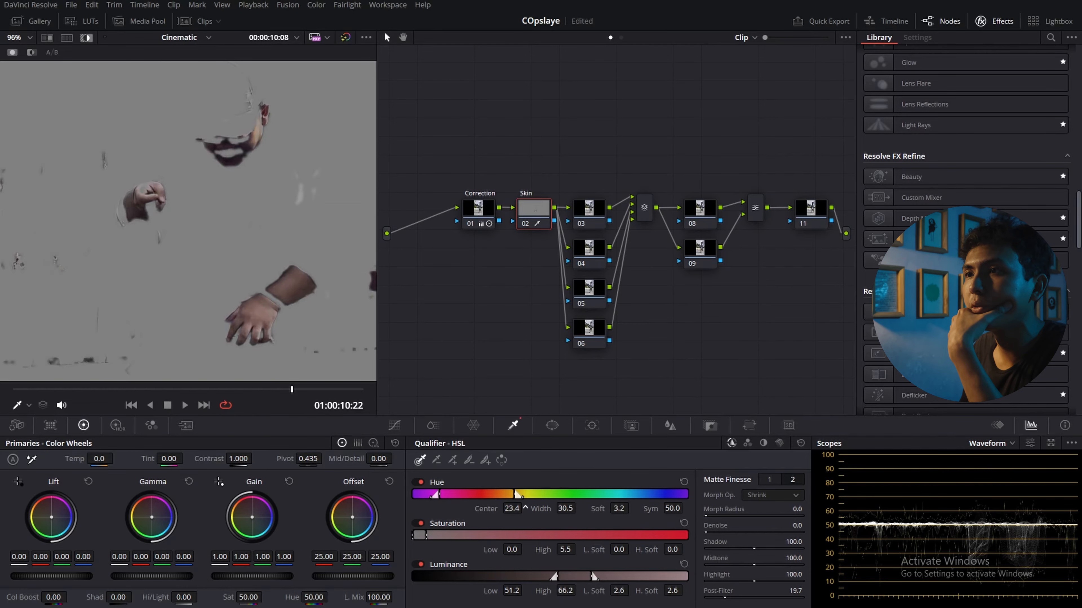
pyautogui.scroll(-10, 245, 232)
pyautogui.scroll(3, 244, 232)
pyautogui.scroll(-4, 245, 232)
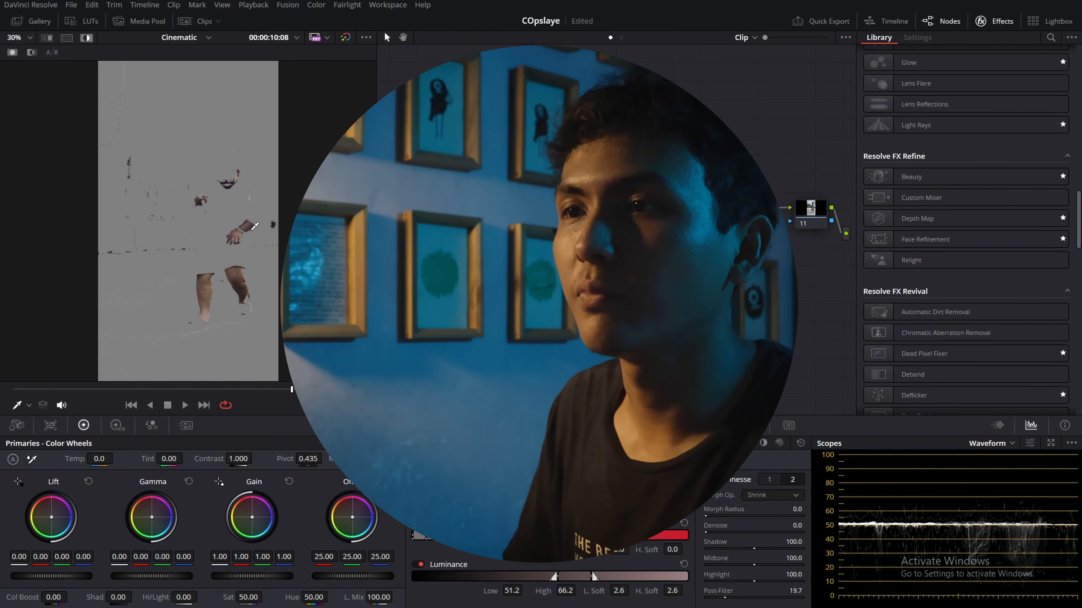
# Check the skin selection at 01:00:10:03, hide the highlight, and view the full frame at 01:00:10:16
pyautogui.moveTo(226, 389); pyautogui.dragTo(271, 405)
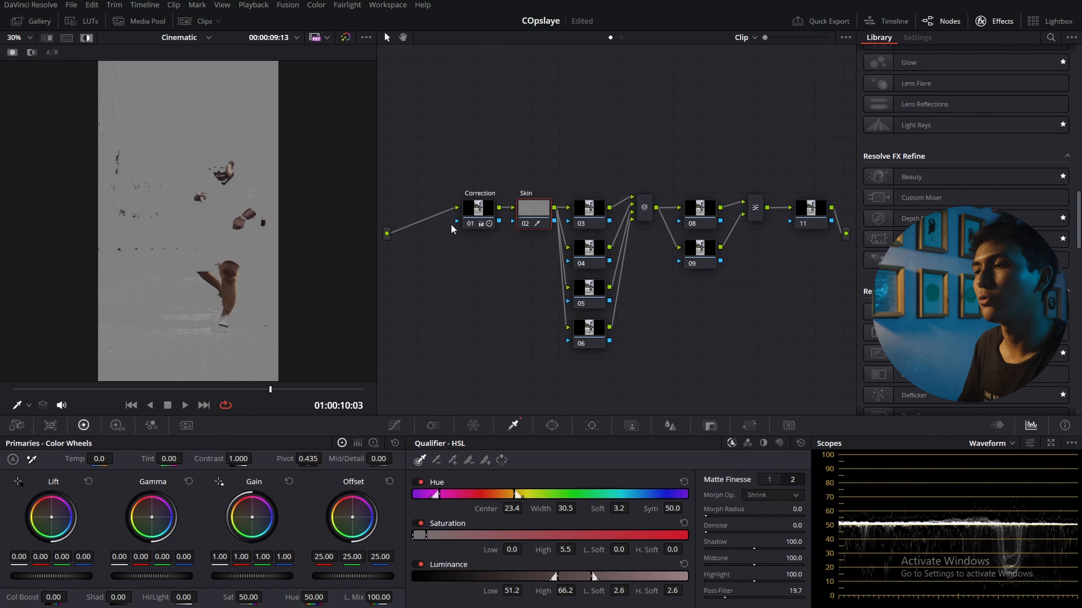
pyautogui.hotkey('shift', 'h')
pyautogui.scroll(3, 202, 196)
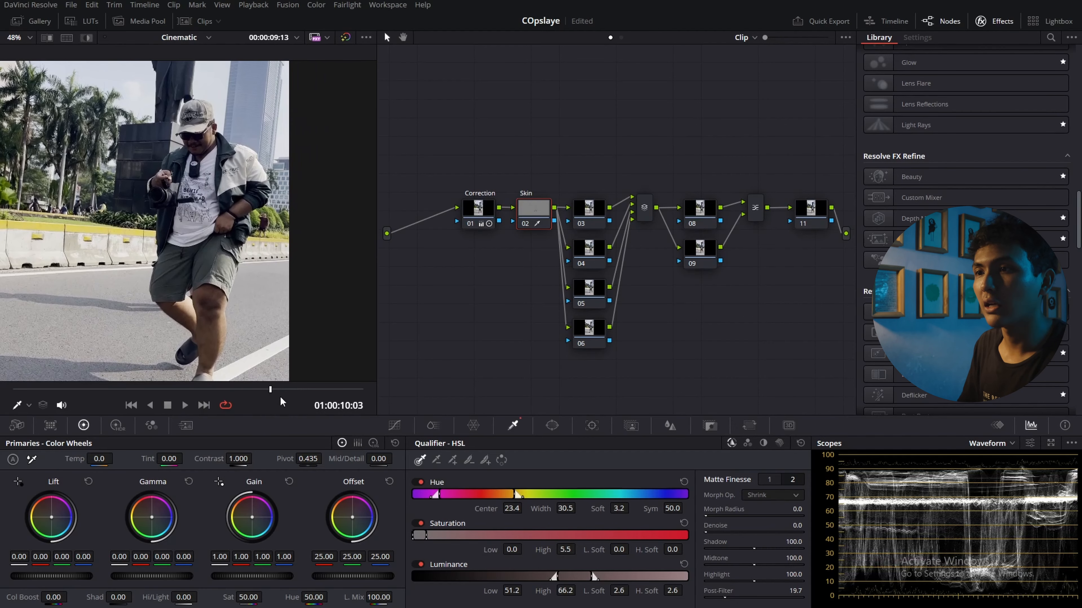
pyautogui.moveTo(273, 389); pyautogui.dragTo(285, 389)
pyautogui.hotkey('shift', 'z')
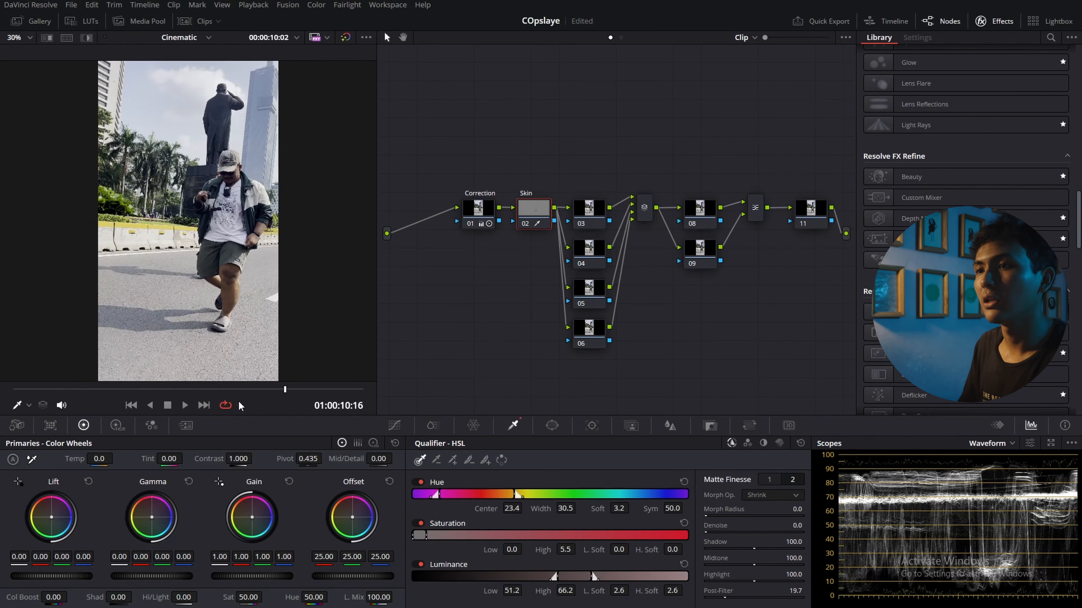
pyautogui.scroll(3, 192, 299)
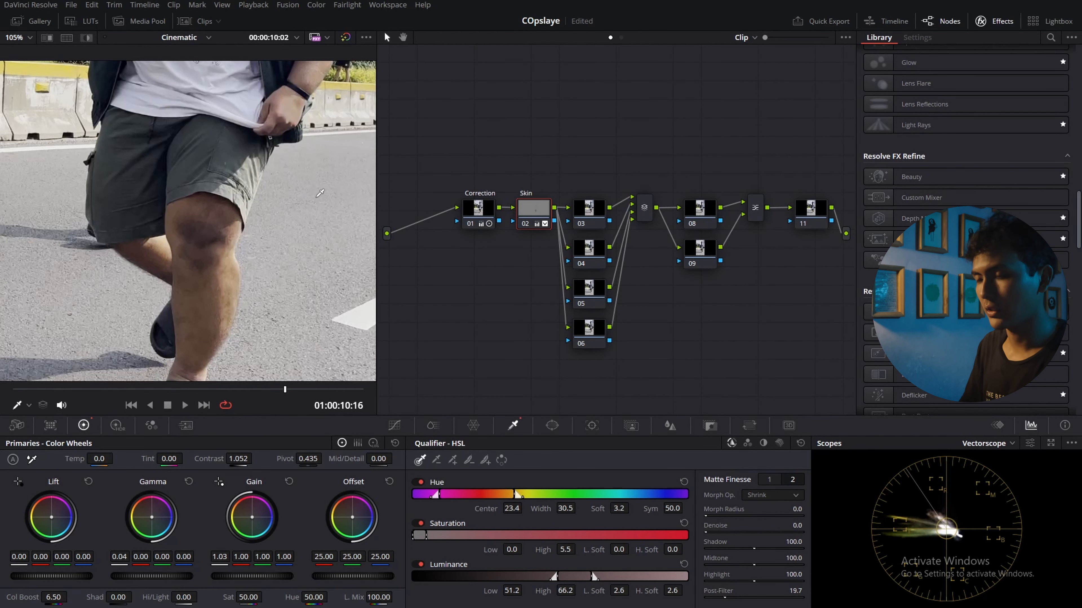
pyautogui.hotkey('shift', 'z')
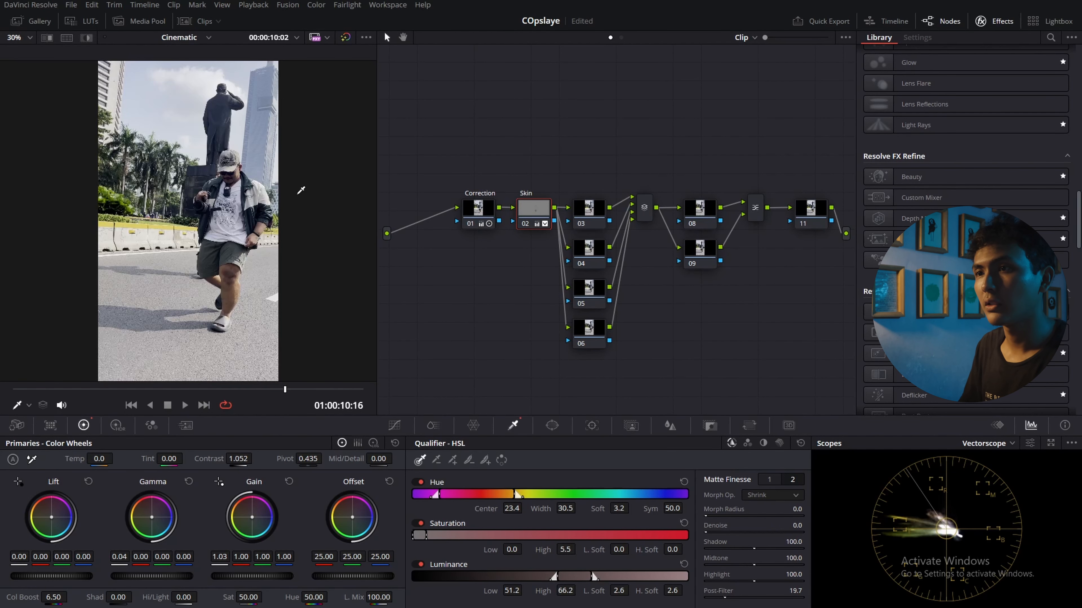
# Examine the man's hands, legs and shirt up close at 01:00:10:16, and return to the full frame
pyautogui.scroll(3, 266, 294)
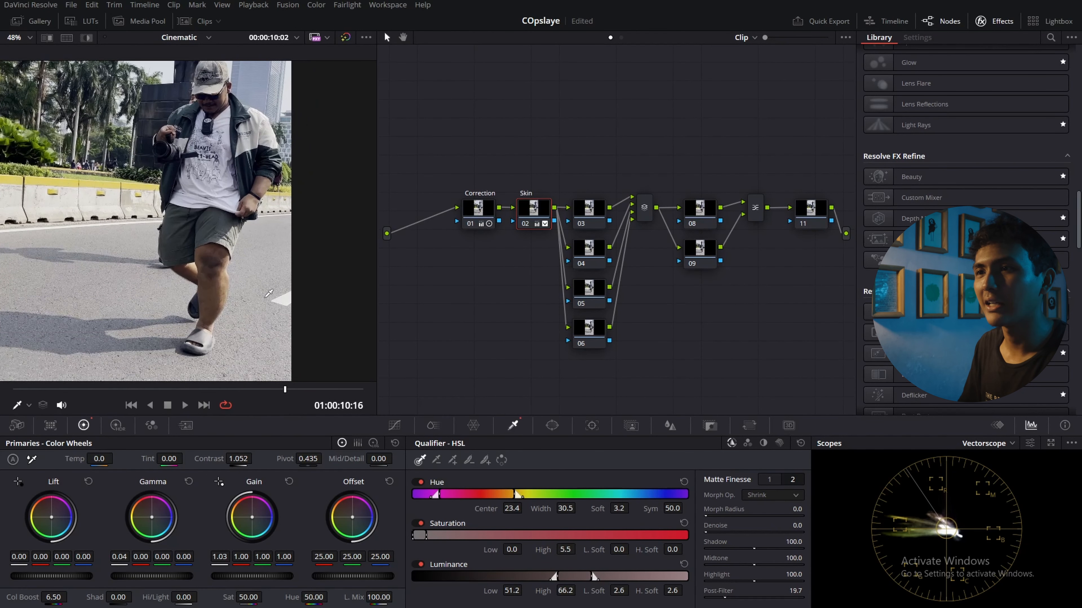
pyautogui.scroll(3, 269, 293)
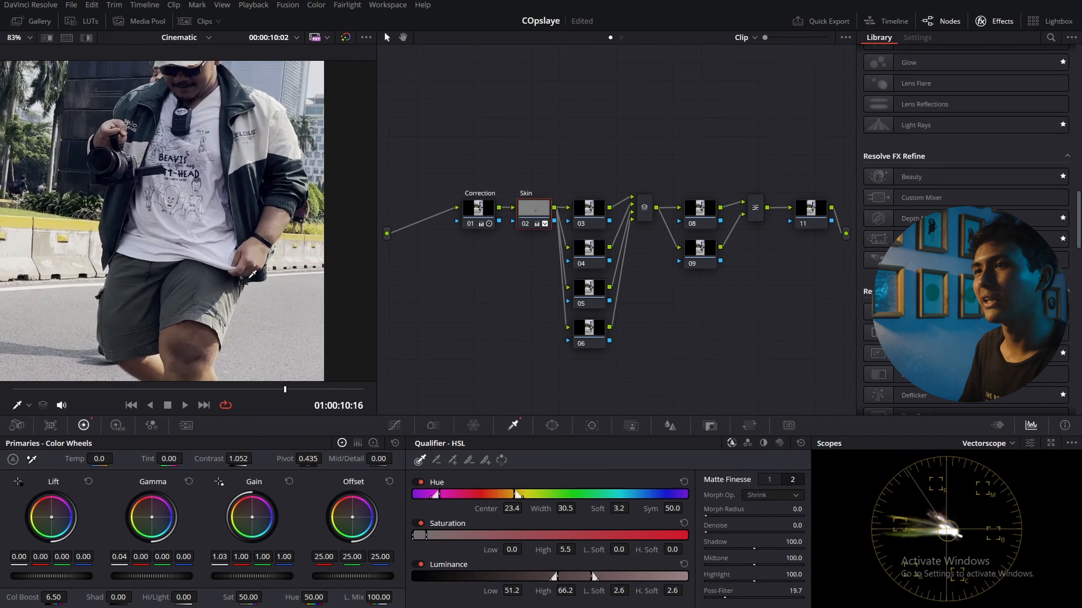
pyautogui.scroll(3, 253, 275)
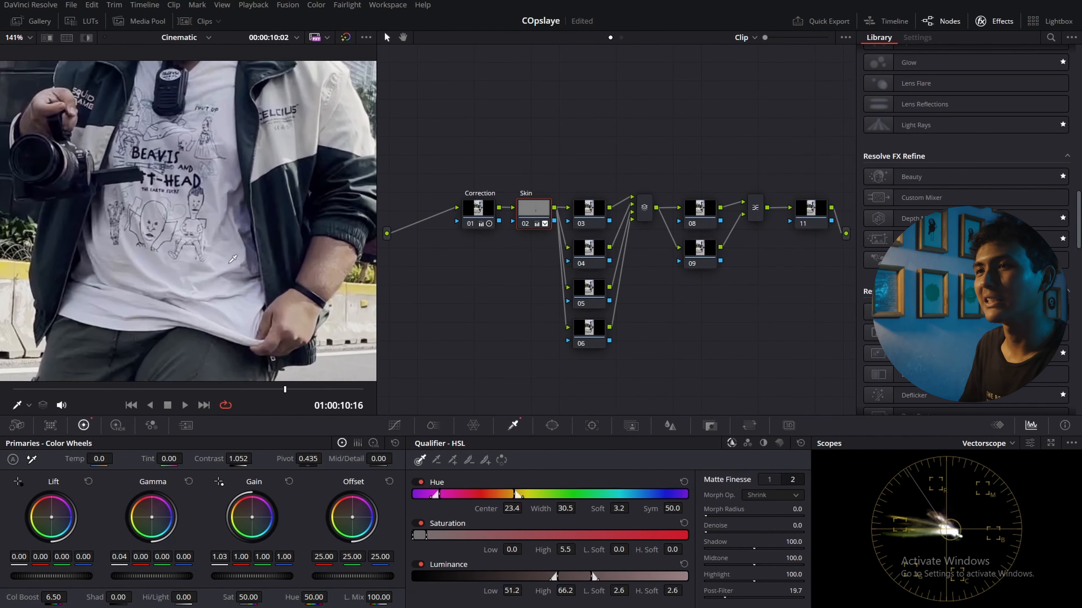
pyautogui.scroll(-6, 233, 259)
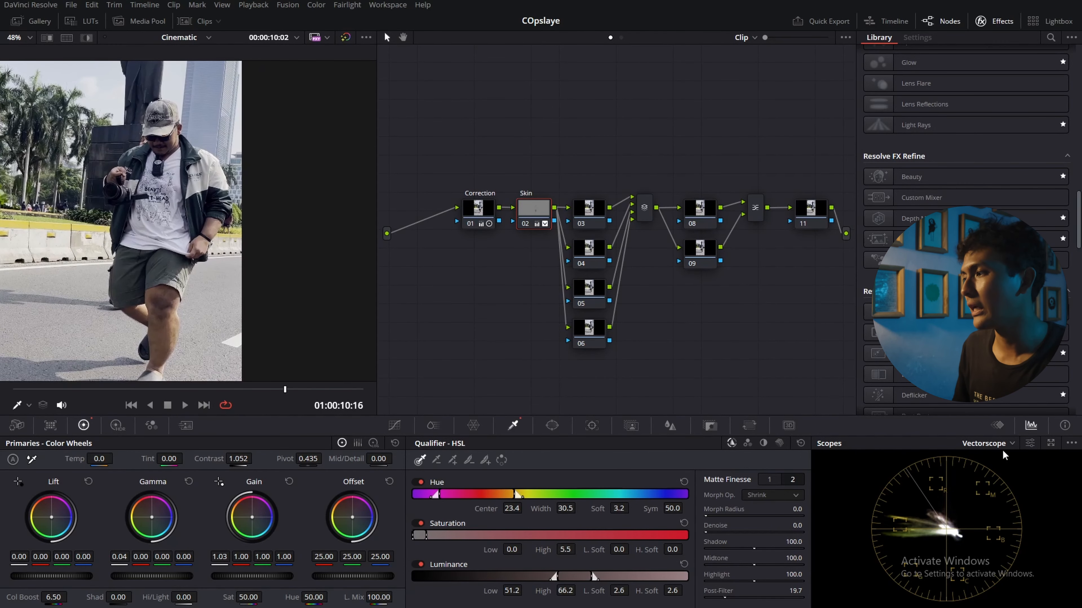
pyautogui.click(1008, 445)
pyautogui.scroll(-2, 225, 277)
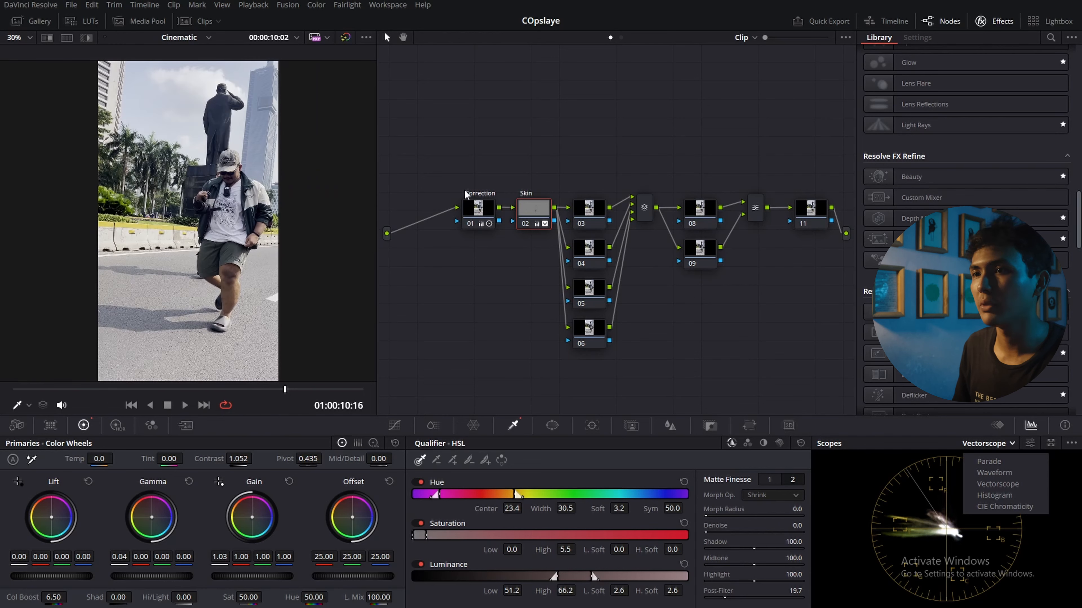
pyautogui.click(592, 213)
pyautogui.click(535, 211)
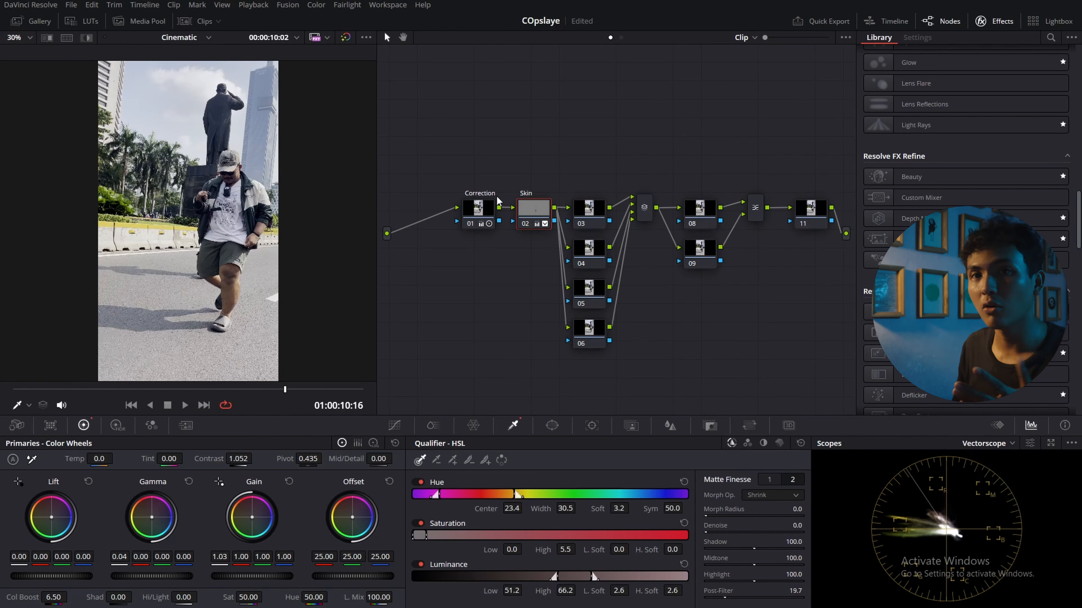
pyautogui.moveTo(455, 130); pyautogui.dragTo(806, 340)
pyautogui.click(665, 275)
pyautogui.click(483, 213)
pyautogui.click(528, 214)
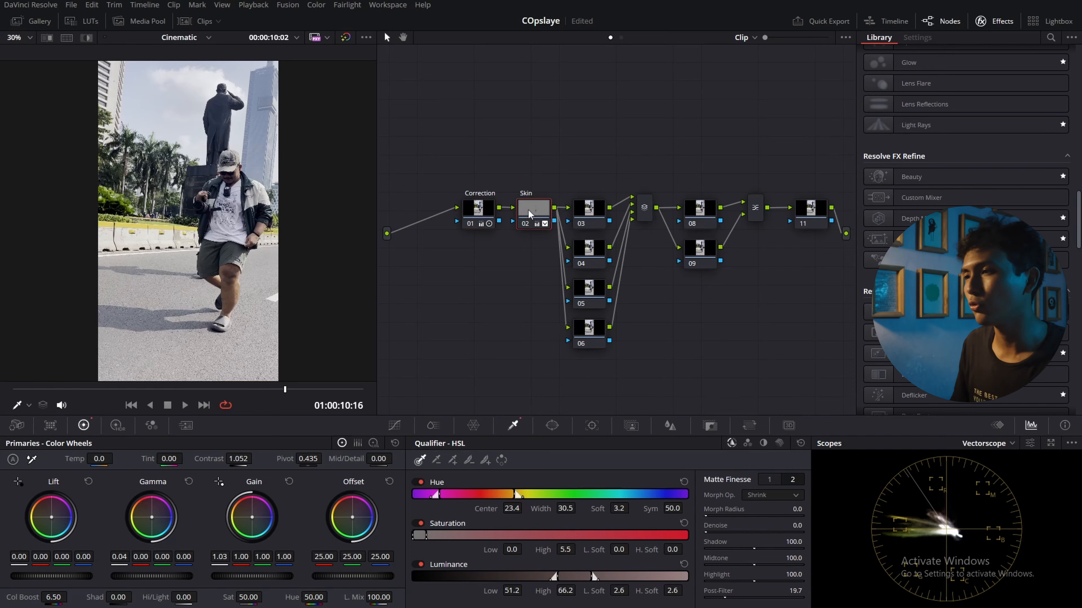
pyautogui.moveTo(588, 163); pyautogui.dragTo(596, 363)
pyautogui.moveTo(698, 176); pyautogui.dragTo(704, 291)
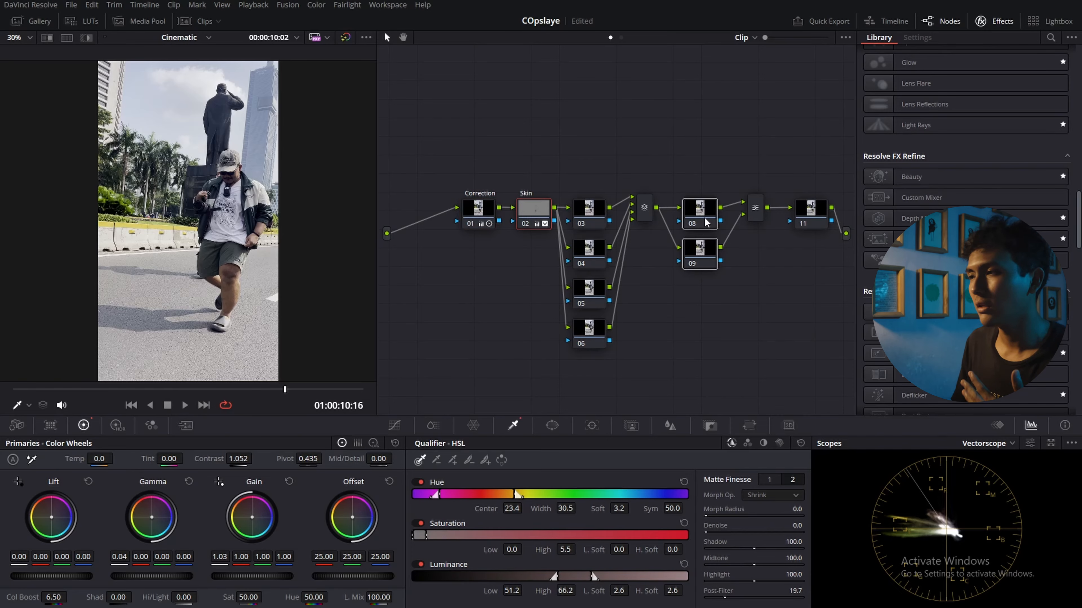
pyautogui.click(810, 211)
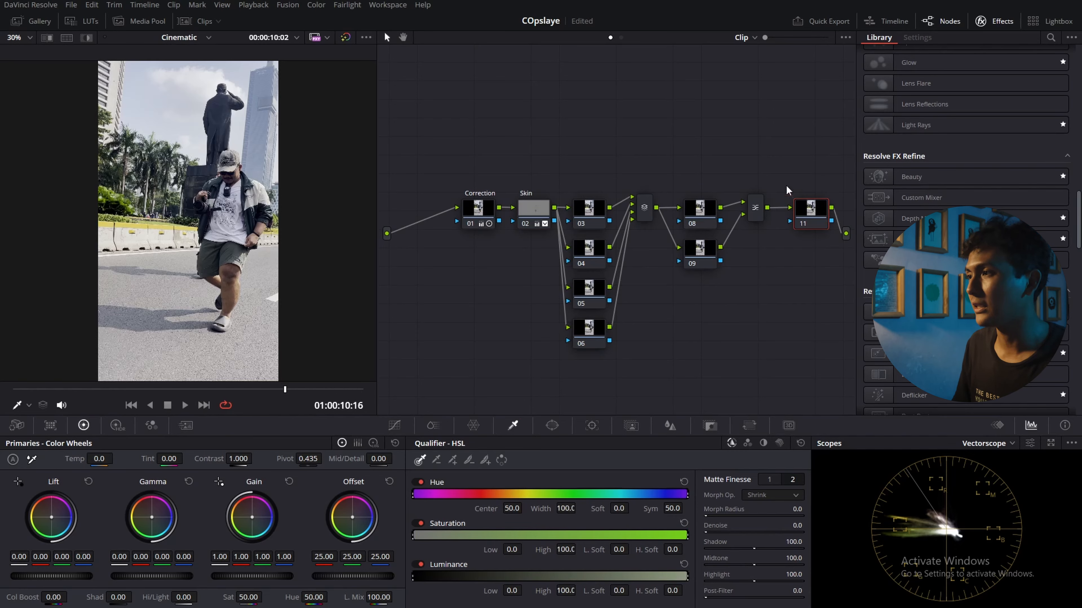
# Reset node 05's Lift wheel and shift its Lift color balance very slightly toward green
pyautogui.click(592, 209)
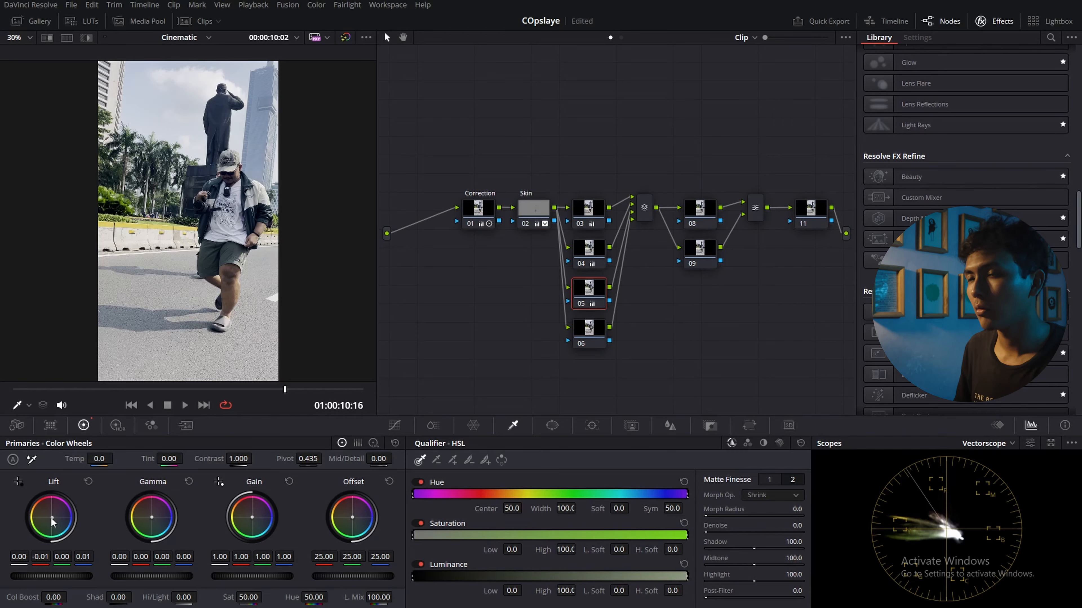
pyautogui.click(86, 482)
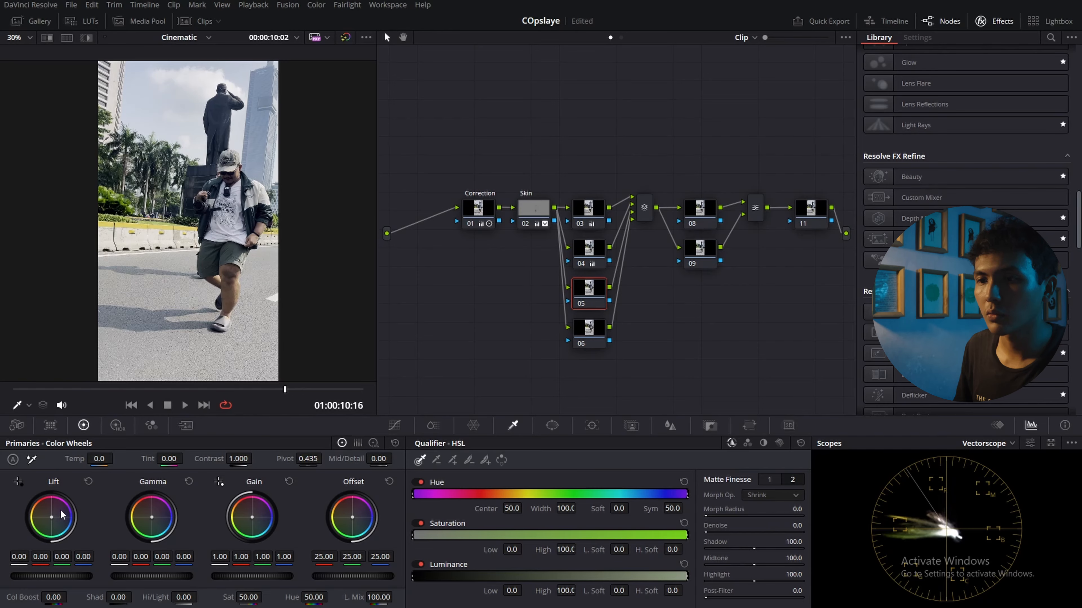
pyautogui.click(51, 516)
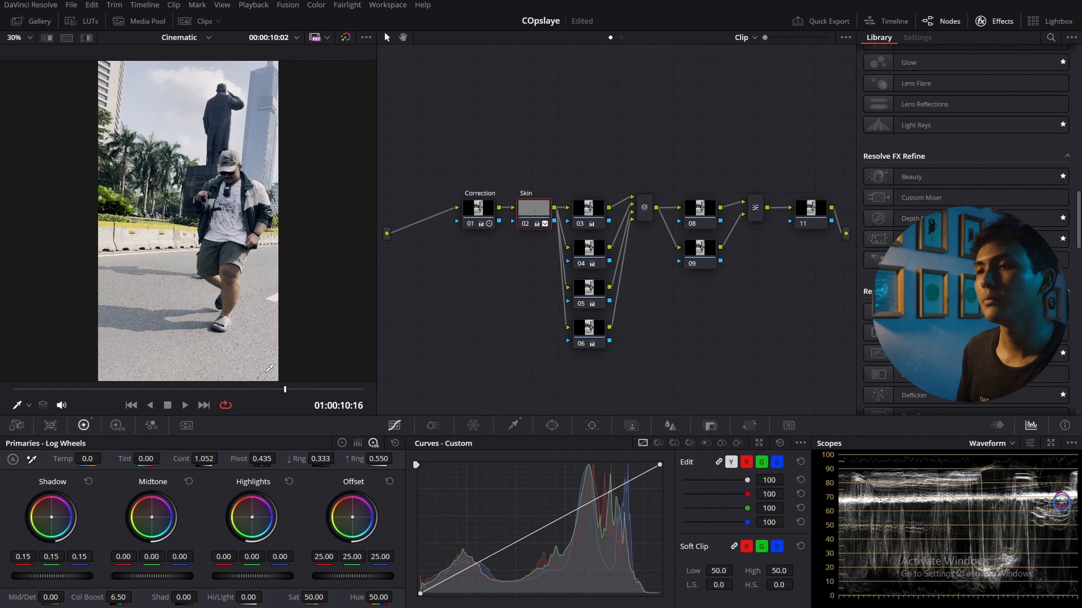
# Go to the frame at 01:00:10:10 and compare the full image with and without the grade
pyautogui.moveTo(285, 389)
pyautogui.mouseDown()
pyautogui.moveTo(223, 389)
pyautogui.moveTo(305, 392)
pyautogui.moveTo(277, 394)
pyautogui.mouseUp()
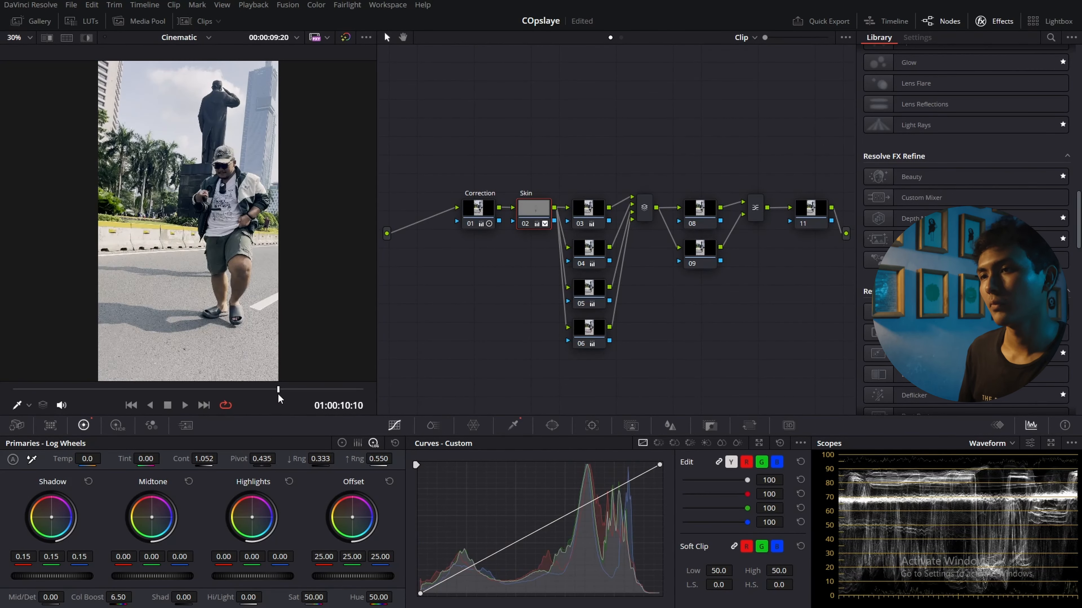
pyautogui.hotkey('shift', 'd')
pyautogui.hotkey('shift', 'd')
pyautogui.hotkey('shift', 'd')
pyautogui.hotkey('shift', 'd')
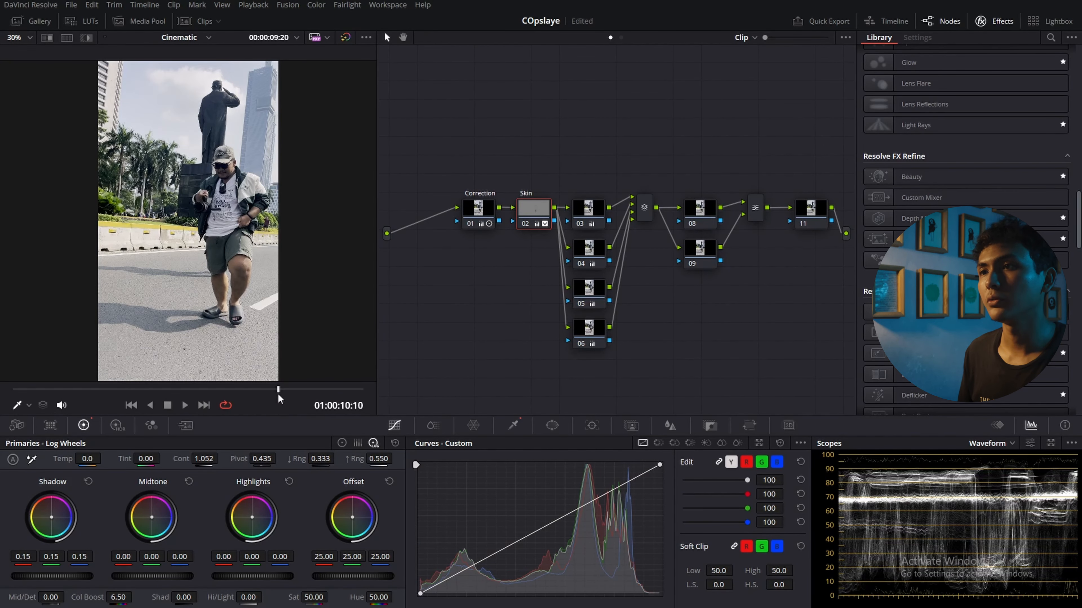
# Compare the graded and bypassed image close up on the man's face and upper body, ending on the full graded frame
pyautogui.hotkey('shift', 'd')
pyautogui.hotkey('shift', 'd')
pyautogui.scroll(4, 256, 173)
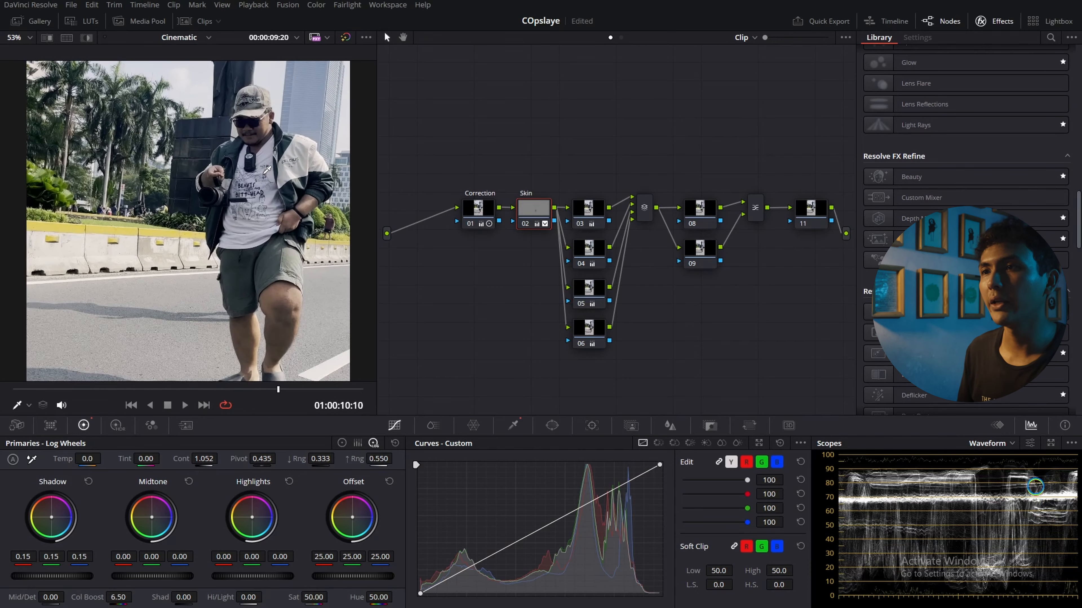
pyautogui.moveTo(264, 170); pyautogui.dragTo(225, 229)
pyautogui.hotkey('shift', 'd')
pyautogui.hotkey('shift', 'd')
pyautogui.hotkey('shift', 'd')
pyautogui.hotkey('shift', 'd')
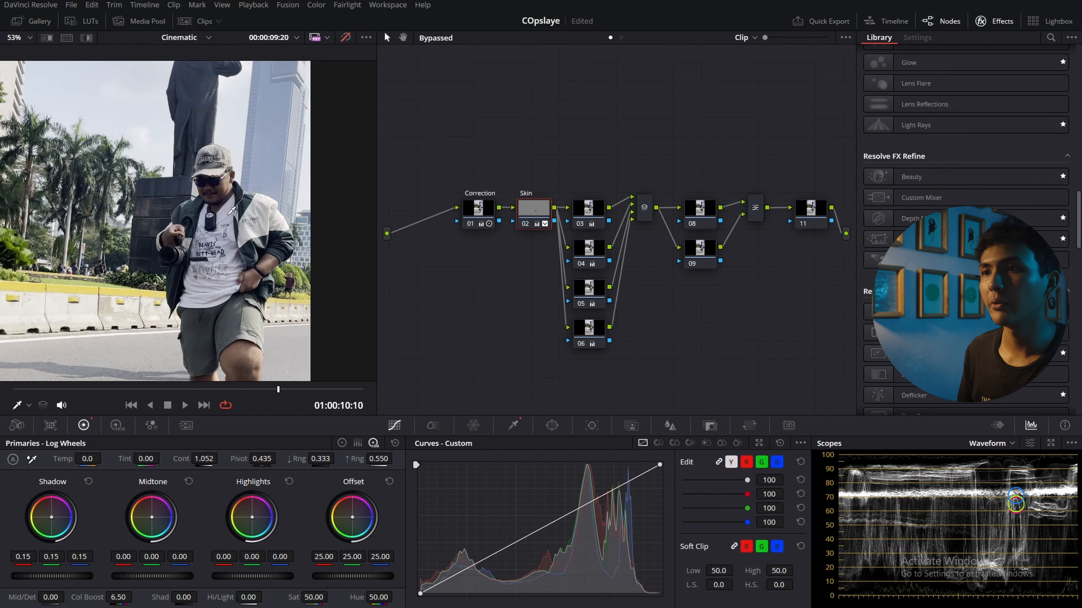
pyautogui.hotkey('shift', 'z')
# Raise node 06's Color Boost to 13.50 and switch the scope from Waveform to Vectorscope
pyautogui.click(692, 218)
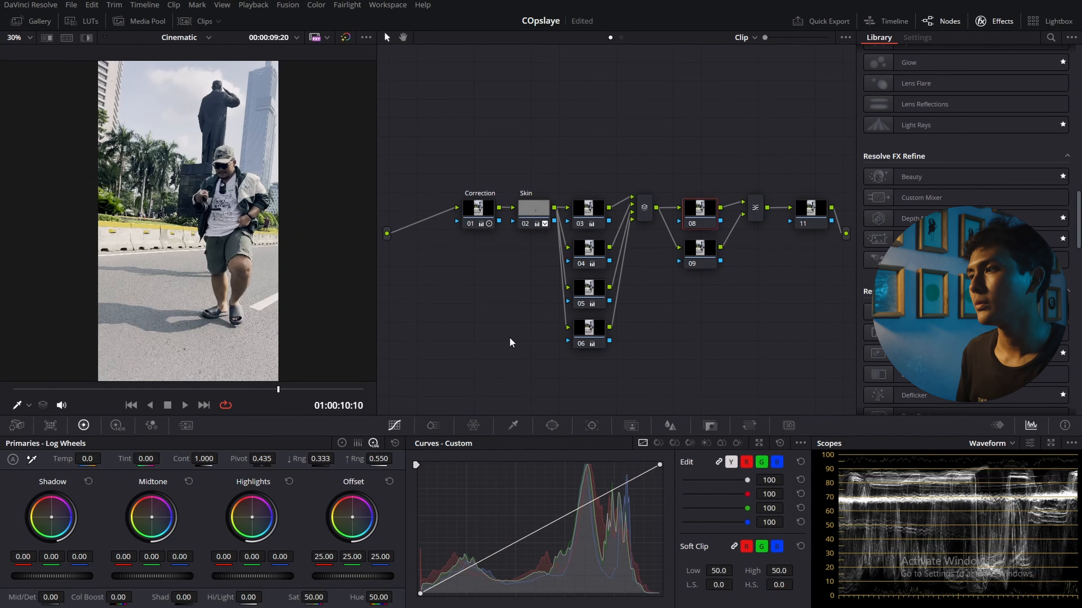
pyautogui.click(589, 339)
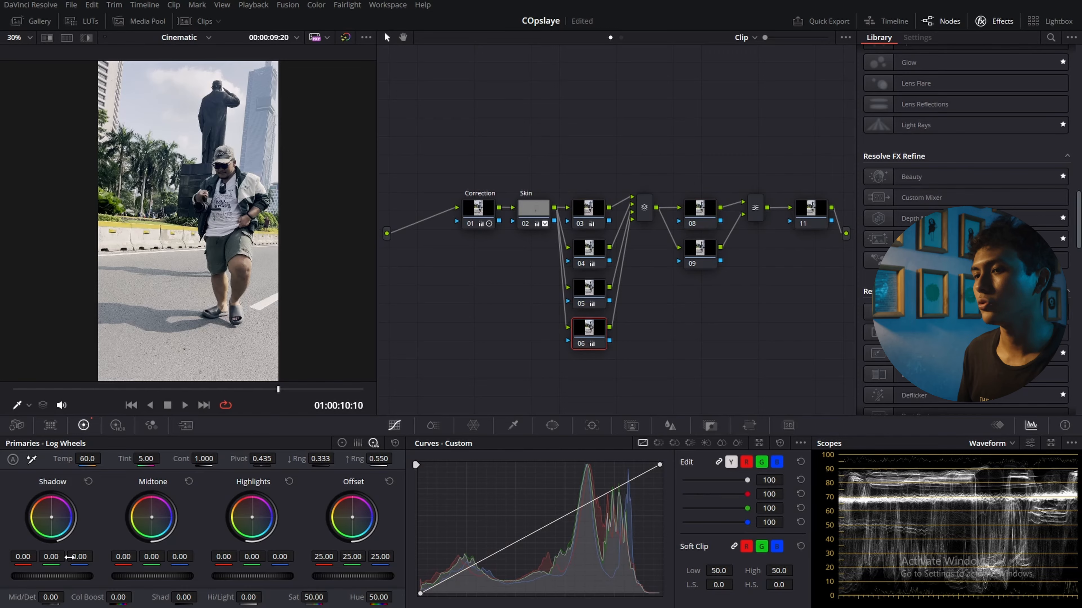
pyautogui.moveTo(113, 597); pyautogui.dragTo(555, 506)
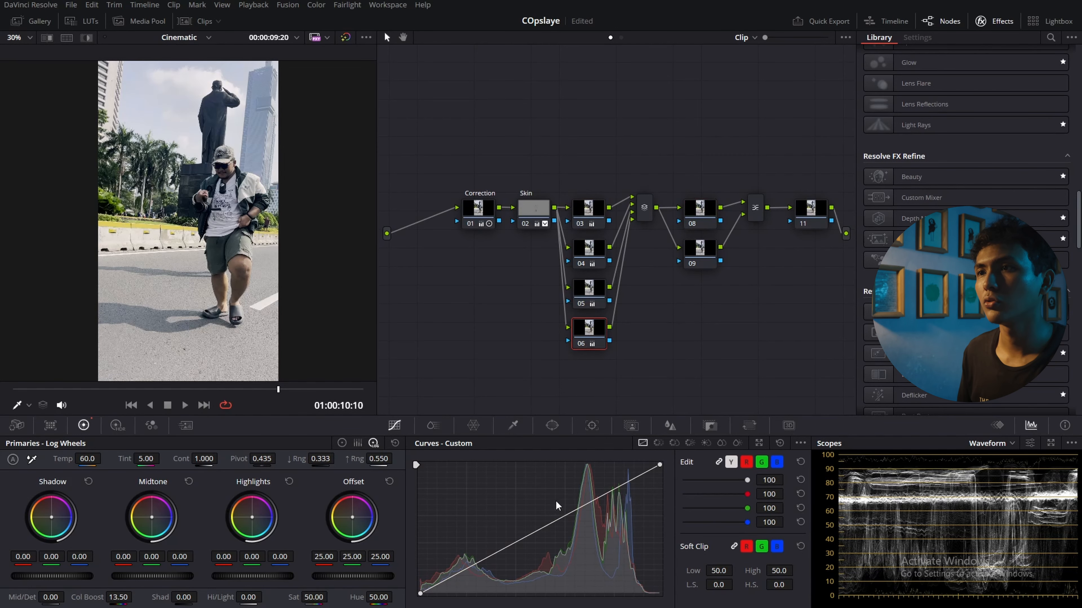
pyautogui.click(979, 450)
pyautogui.click(995, 486)
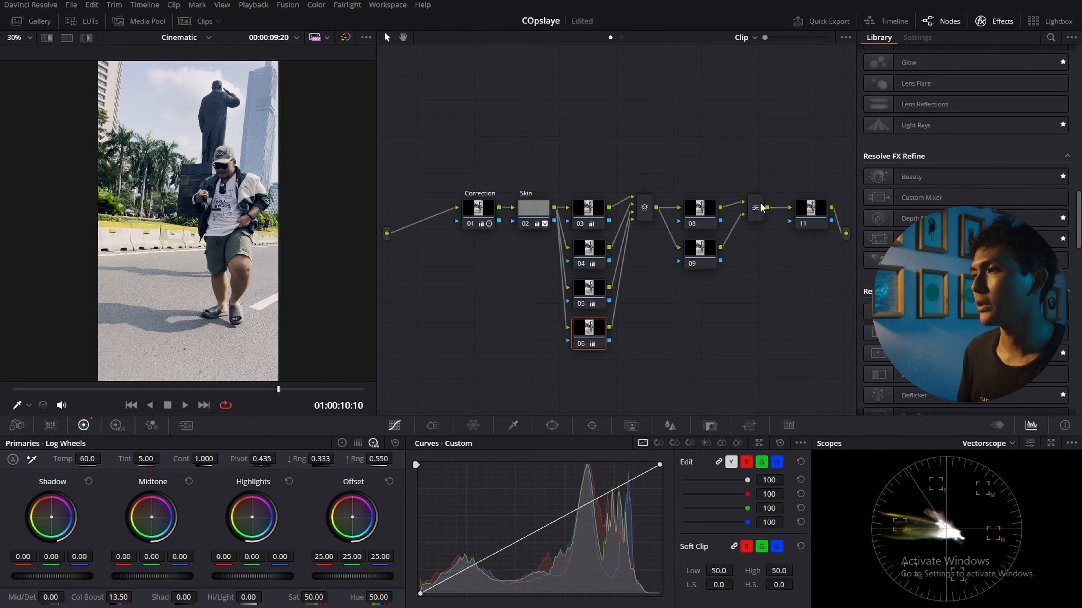
# Copy the Skin grade from node 02 and paste it onto node 09
pyautogui.click(805, 218)
pyautogui.click(698, 218)
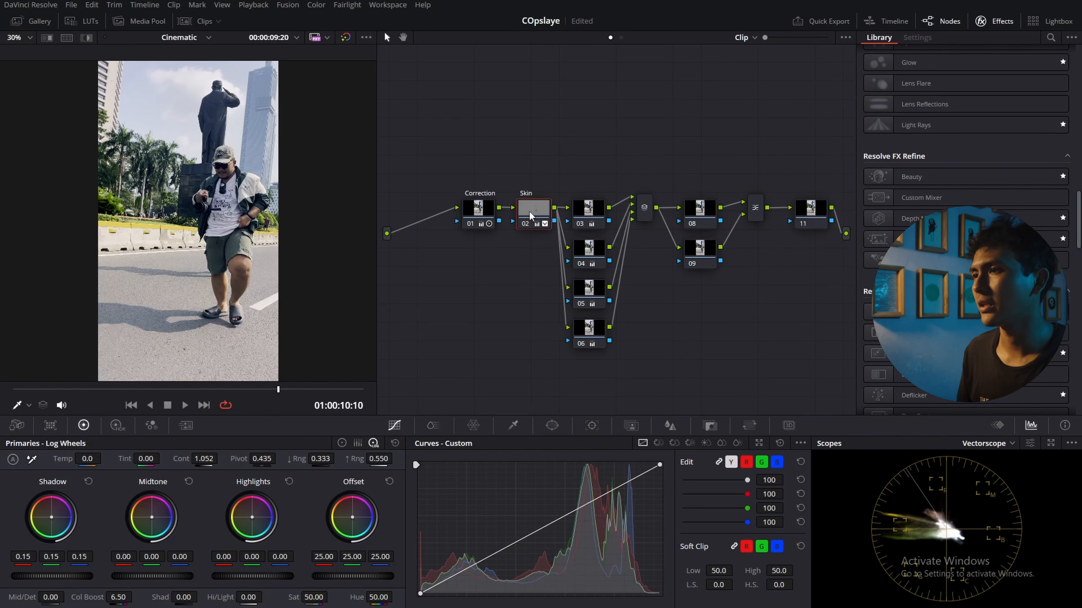
pyautogui.hotkey('ctrl', 'c')
pyautogui.click(700, 252)
pyautogui.hotkey('ctrl', 'v')
# Check the Skin node 09, show the primaries as Color Wheels, and select node 08
pyautogui.click(703, 215)
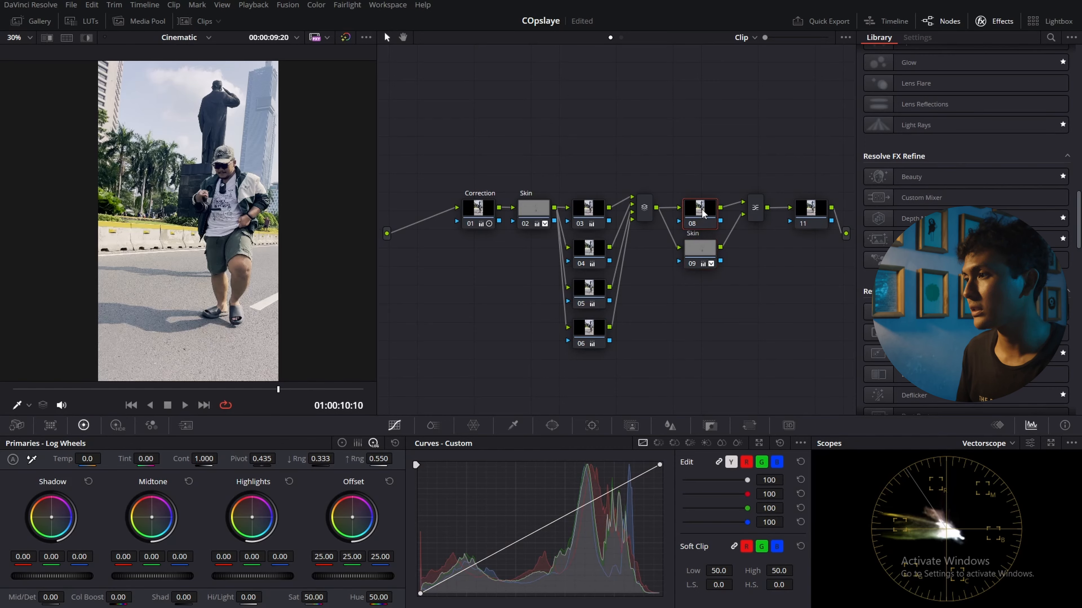
pyautogui.click(698, 244)
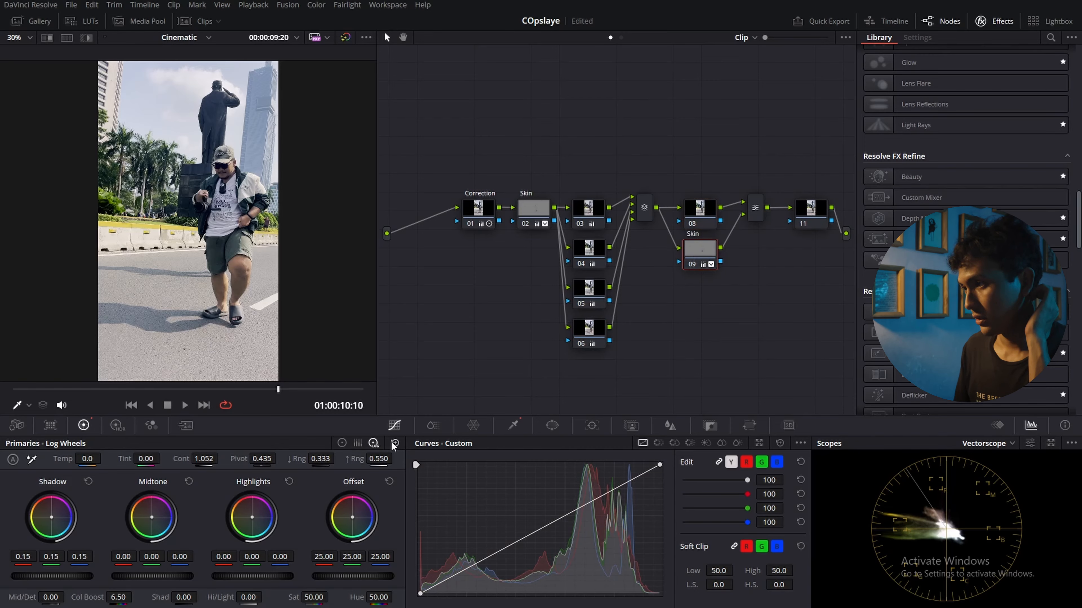
pyautogui.click(342, 441)
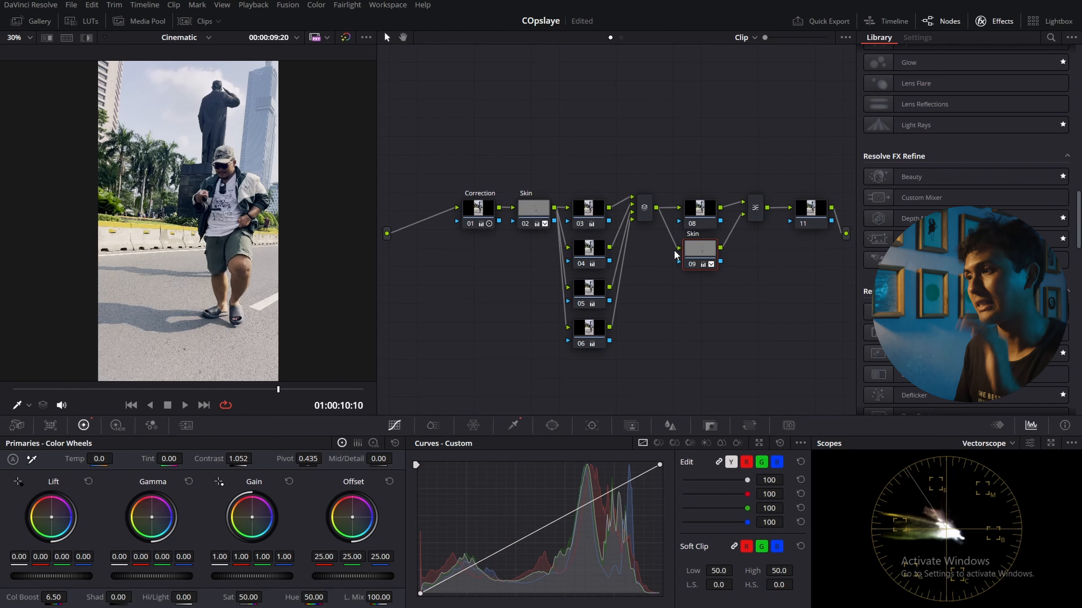
pyautogui.click(707, 217)
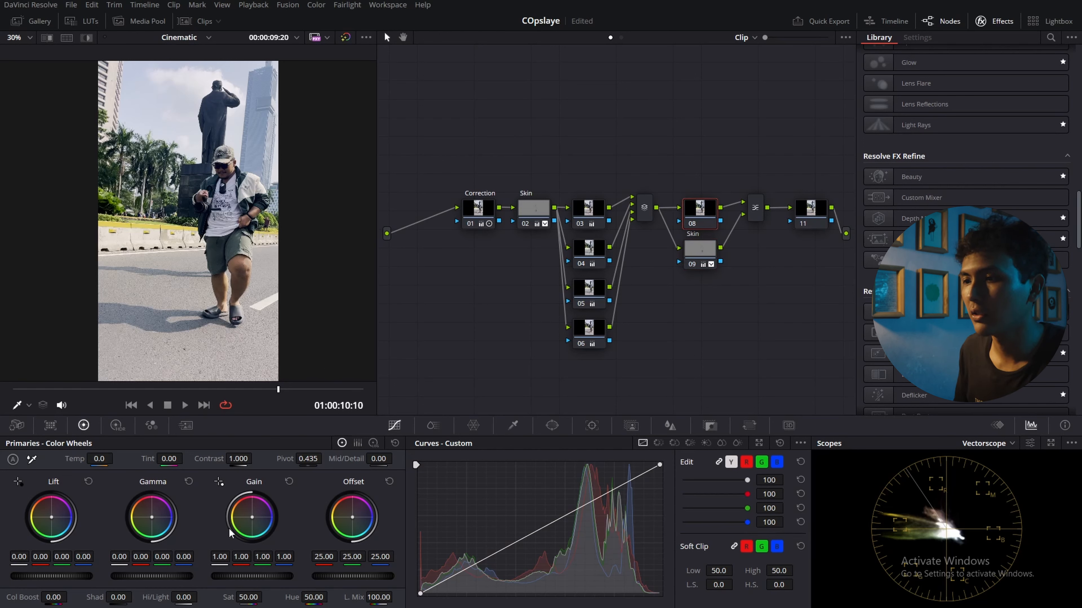
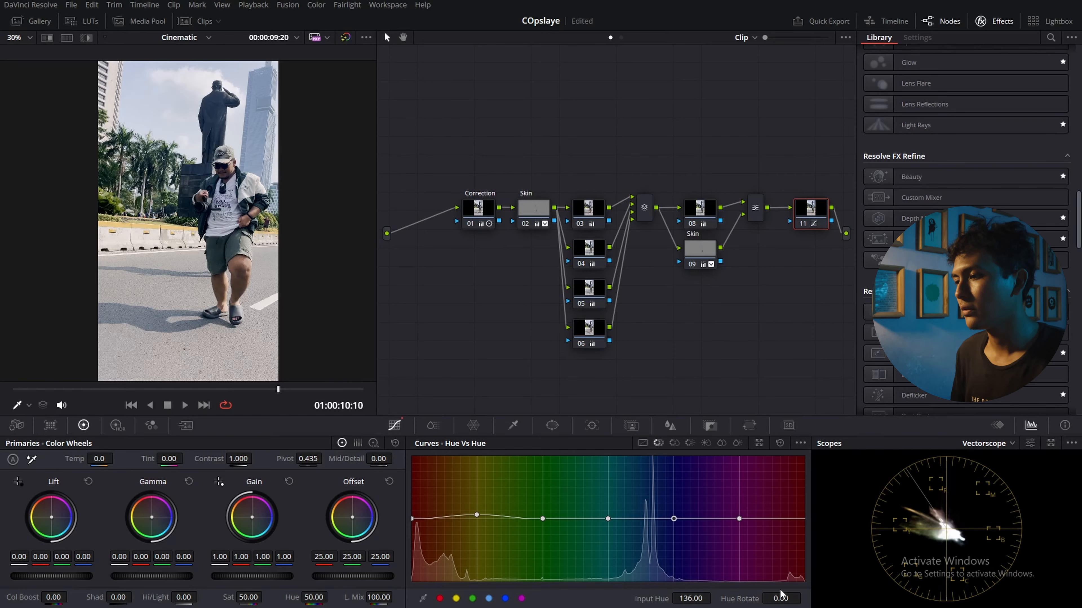
# Set the blue point (Input Hue 136.00) on node 11's Hue Vs Hue curve to Hue Rotate 12.40 and compare graded and bypassed images close up
pyautogui.moveTo(780, 599); pyautogui.dragTo(823, 598)
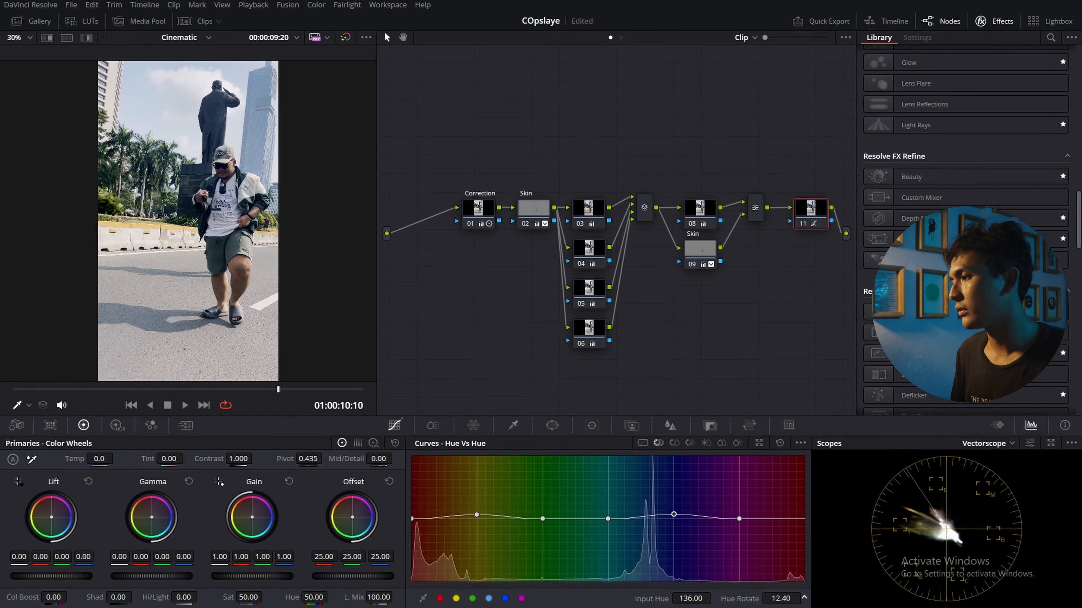
pyautogui.scroll(6, 324, 213)
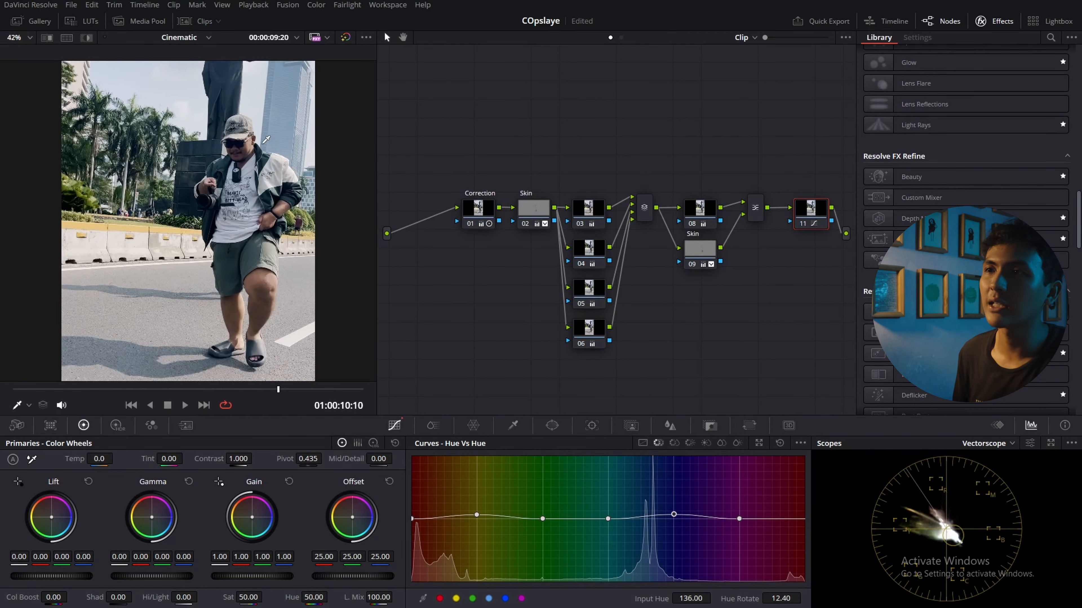
pyautogui.scroll(2, 289, 208)
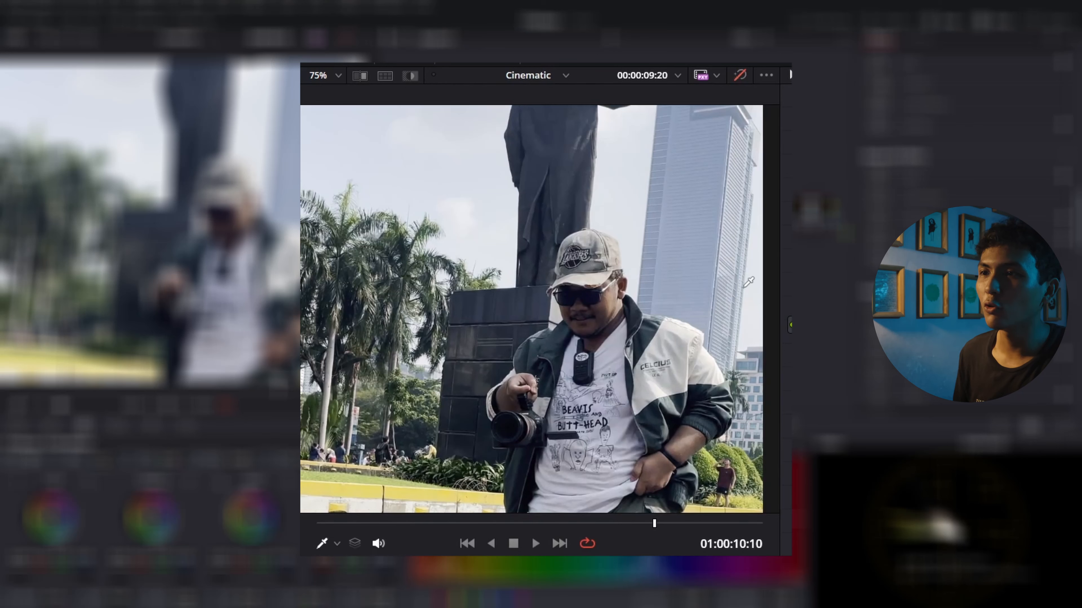
pyautogui.hotkey('shift', 'd')
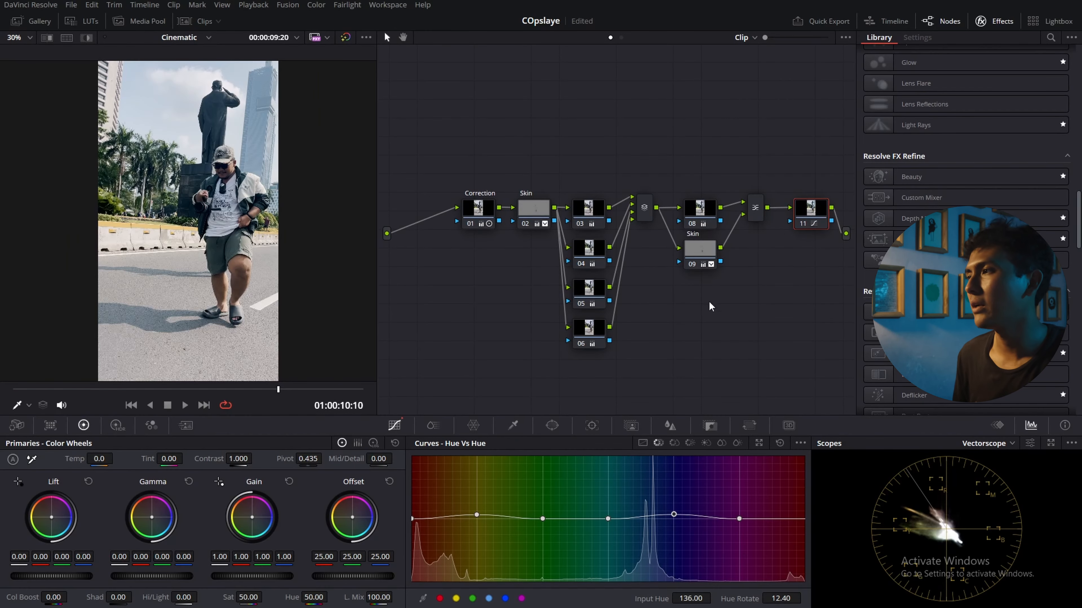
# Add two serial nodes, 12 and 13, after node 11 and enable a gradient Power Window on node 12
pyautogui.moveTo(809, 219); pyautogui.dragTo(795, 223)
pyautogui.hotkey('alt', 's')
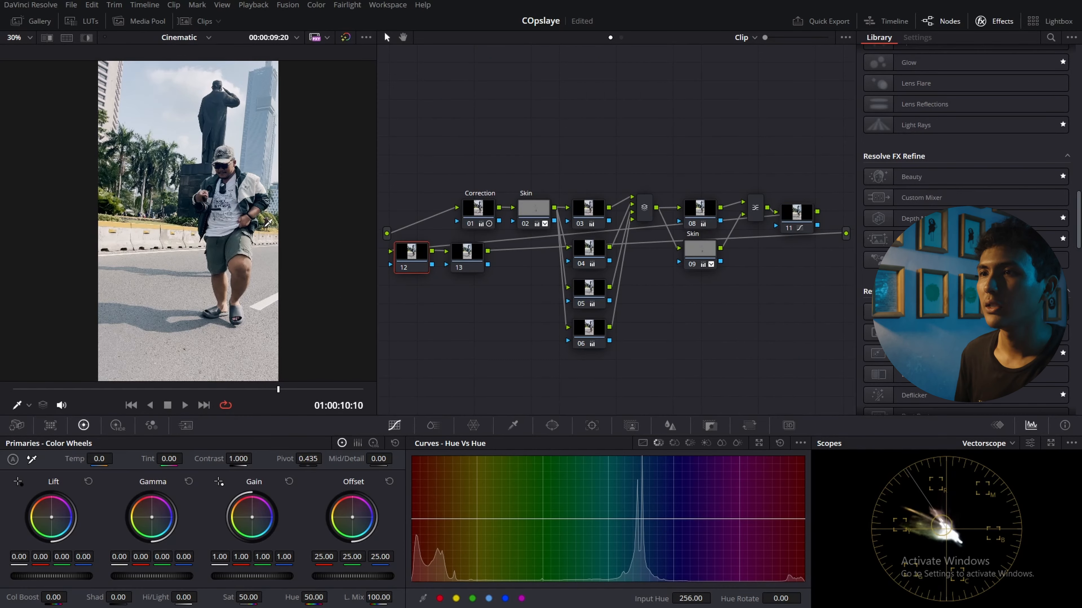
pyautogui.click(552, 426)
pyautogui.scroll(-1, 452, 578)
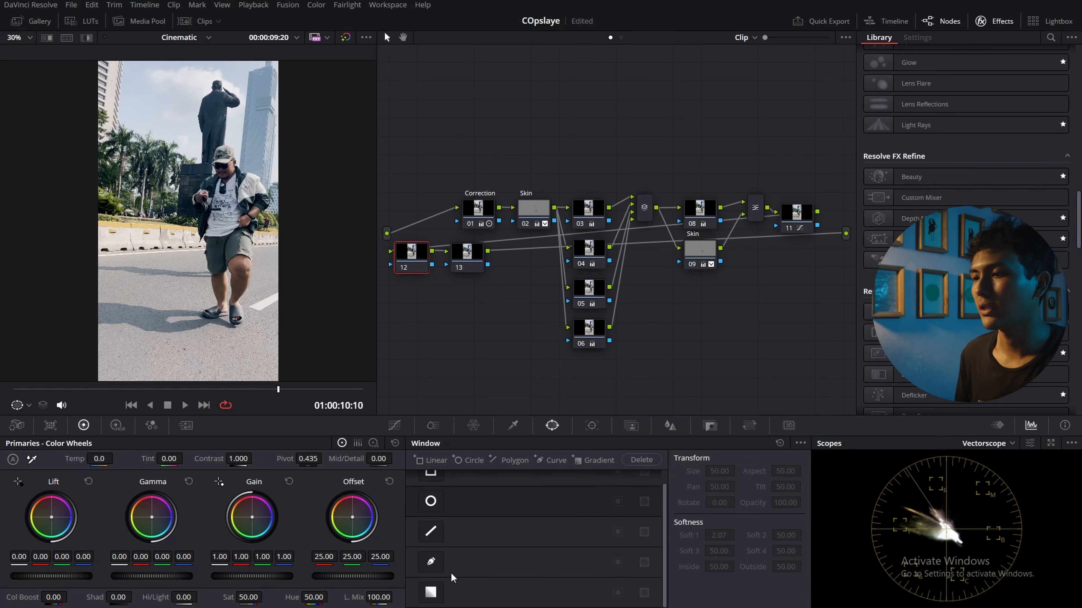
pyautogui.click(432, 594)
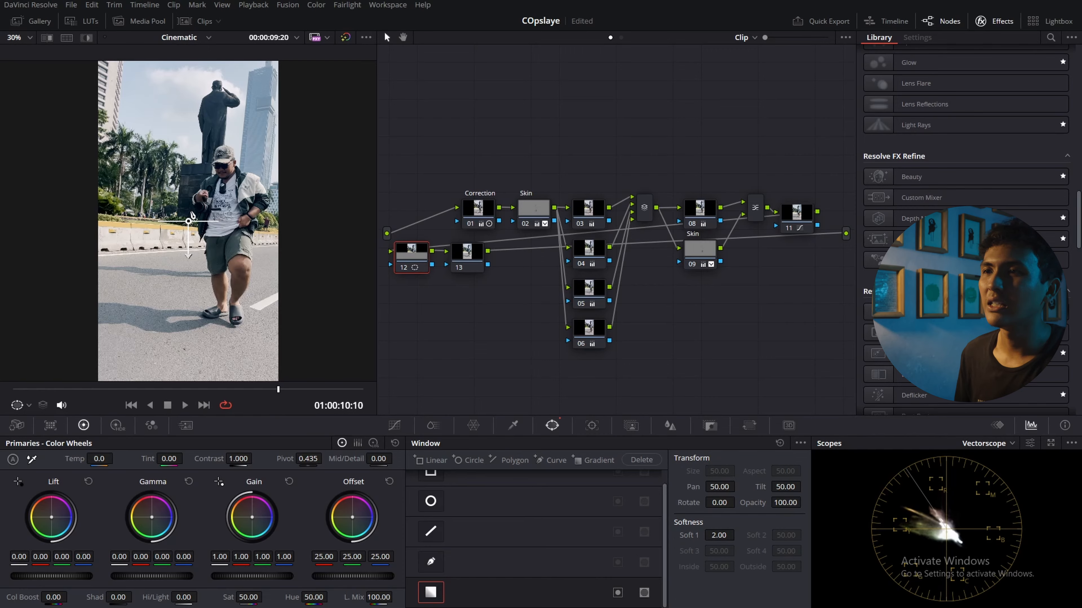
# Position node 12's gradient over the sky at about Tilt 55.00, Rotate 6.87 and Soft 1 6.49, checking its coverage with Highlight
pyautogui.moveTo(188, 221); pyautogui.dragTo(198, 133)
pyautogui.moveTo(198, 171); pyautogui.dragTo(181, 262)
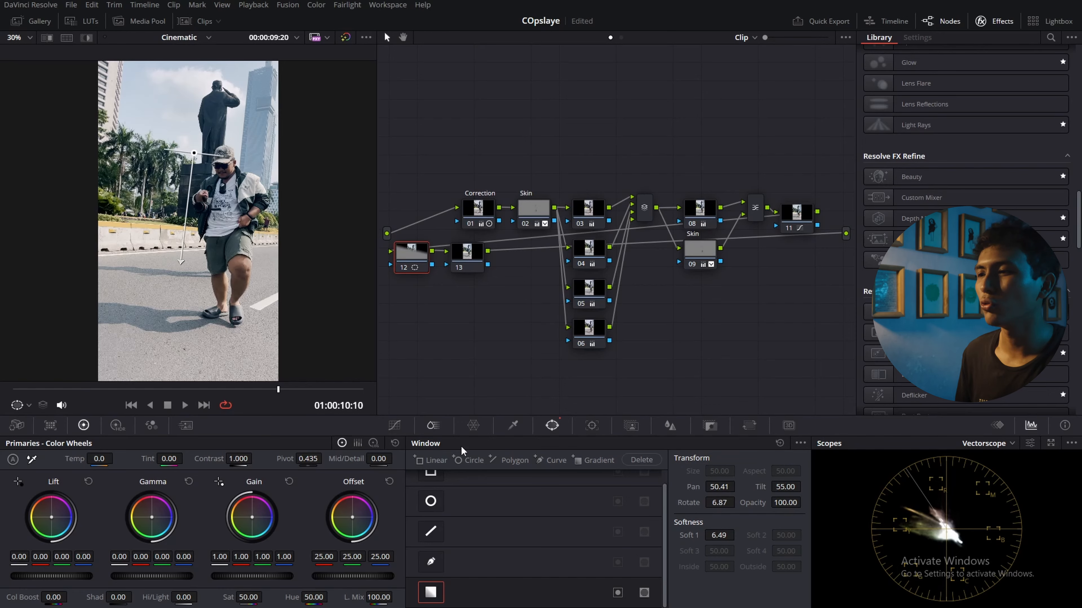
pyautogui.hotkey('shift', 'h')
pyautogui.hotkey('shift', 'h')
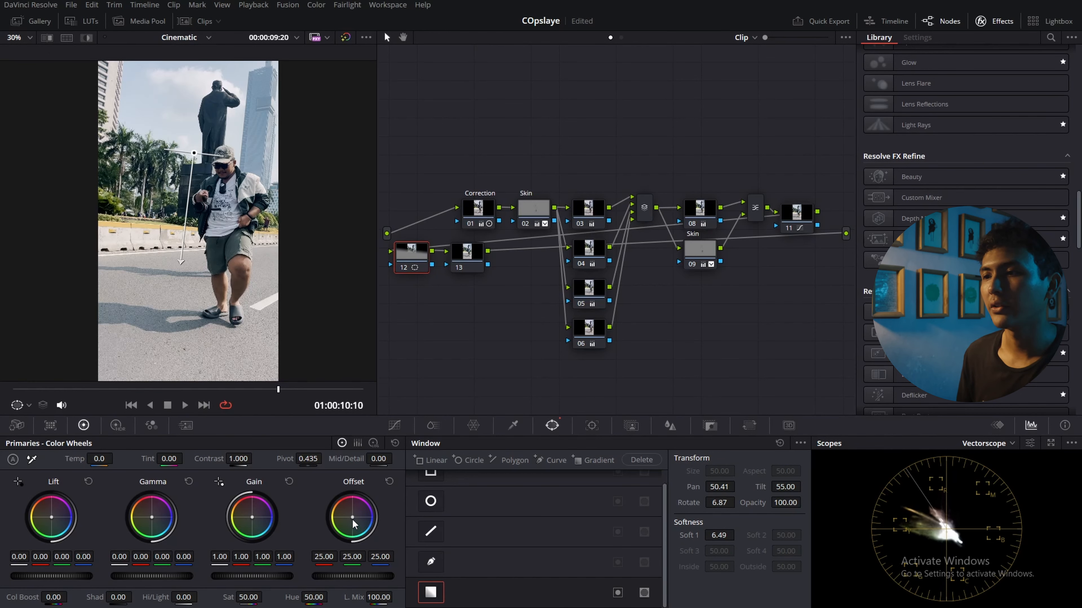
# Cool the sky with Offset 21.01, 25.89, 27.26 and tighten node 12's gradient to about Tilt 55.87, Rotate 4.57 and Soft 1 4.23
pyautogui.moveTo(354, 523); pyautogui.dragTo(356, 528)
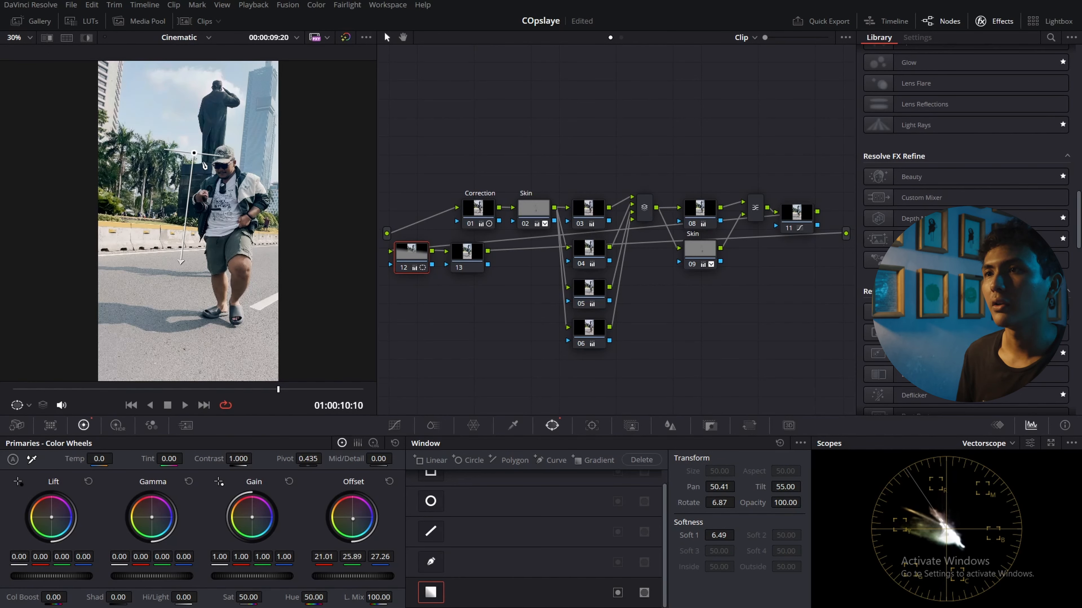
pyautogui.moveTo(205, 165); pyautogui.dragTo(197, 178)
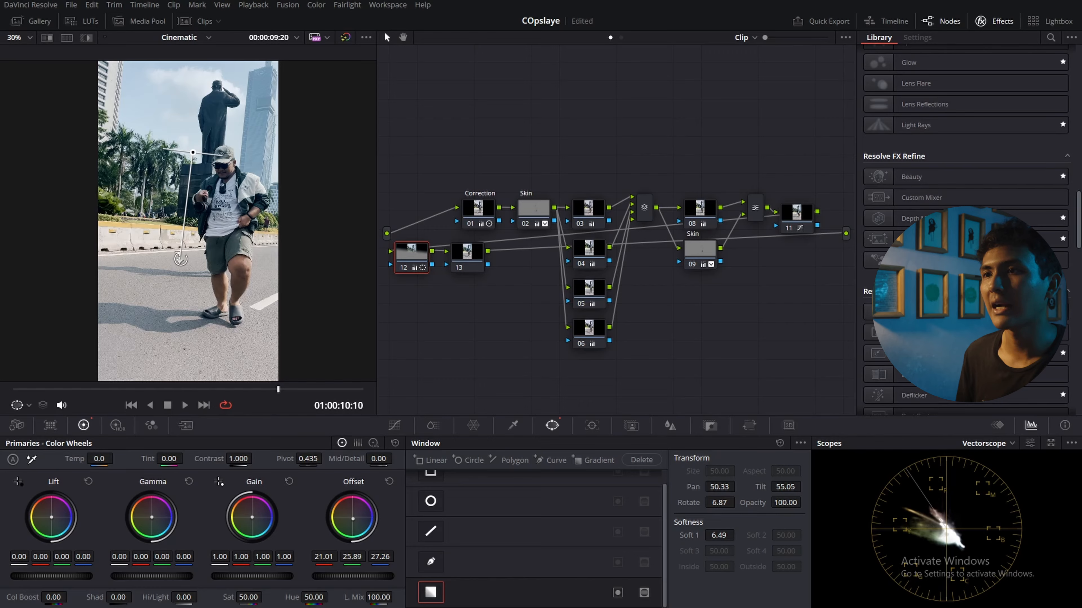
pyautogui.moveTo(180, 259); pyautogui.dragTo(188, 222)
pyautogui.moveTo(194, 154)
pyautogui.mouseDown()
pyautogui.moveTo(209, 138)
pyautogui.moveTo(201, 144)
pyautogui.mouseUp()
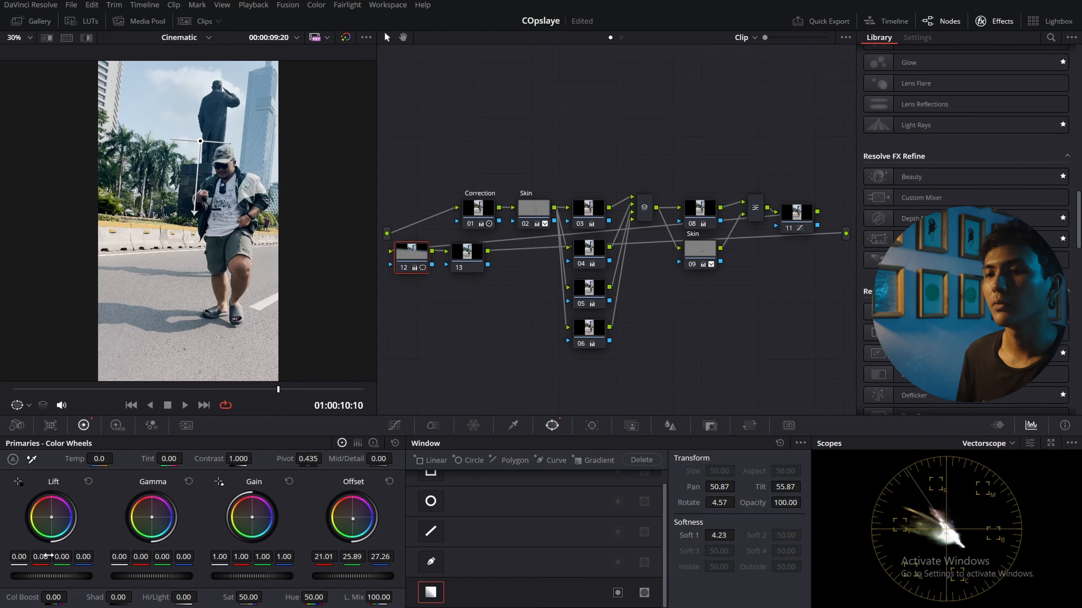
# Set node 12's Color Boost to 33.00 and shift its Gain to red 0.97, green 1.01 and blue 1.01
pyautogui.moveTo(55, 597); pyautogui.dragTo(67, 597)
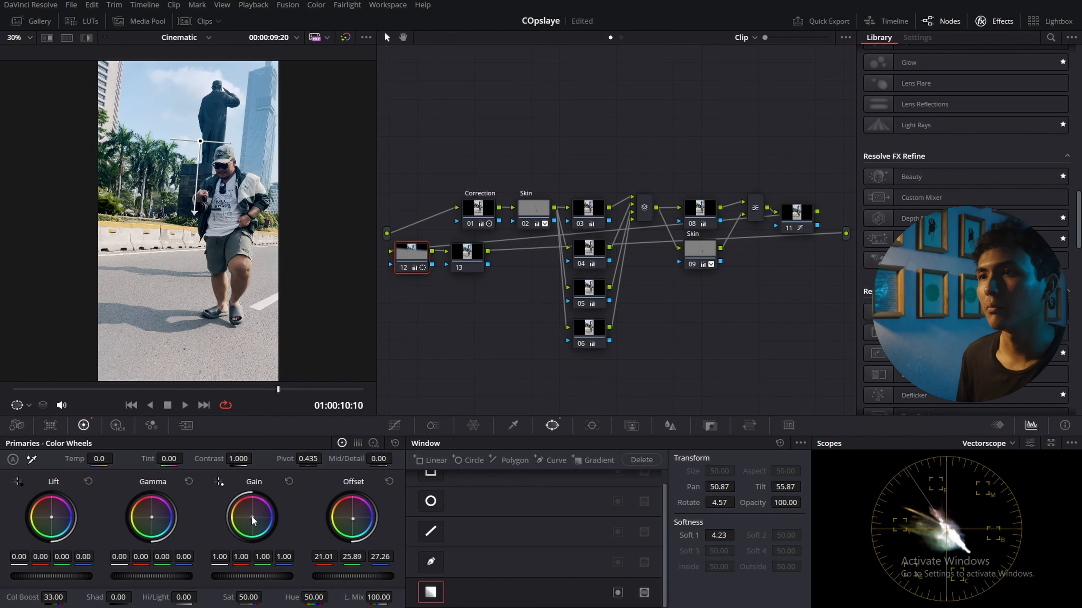
pyautogui.moveTo(250, 515); pyautogui.dragTo(253, 518)
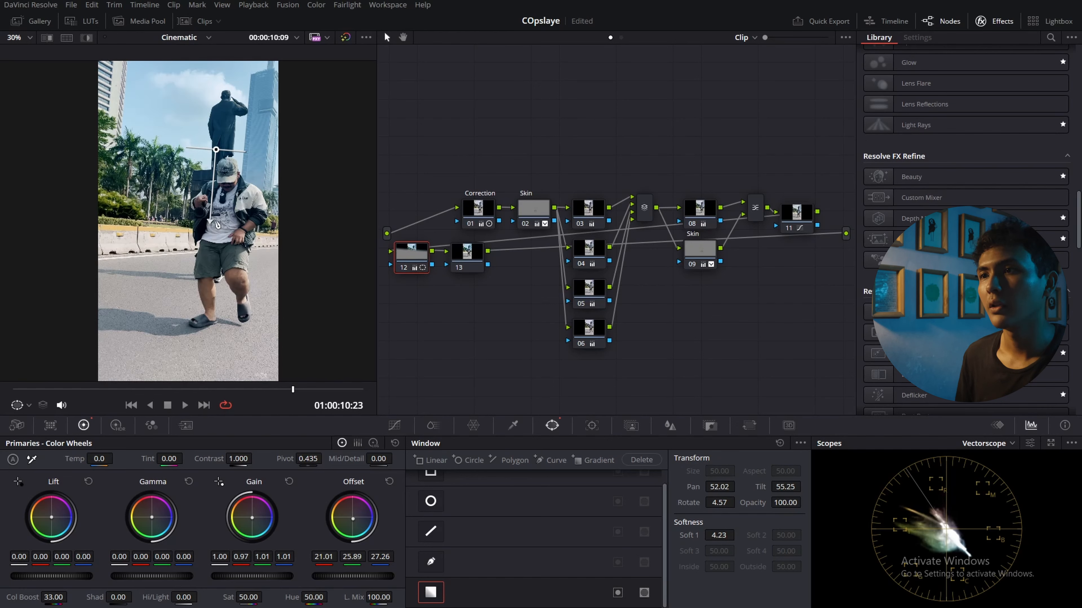
# Refit node 12's sky gradient on other frames to about Pan 53.67, Tilt 56.28, Rotate 12.42 and Soft 1 3.77
pyautogui.moveTo(210, 222); pyautogui.dragTo(205, 221)
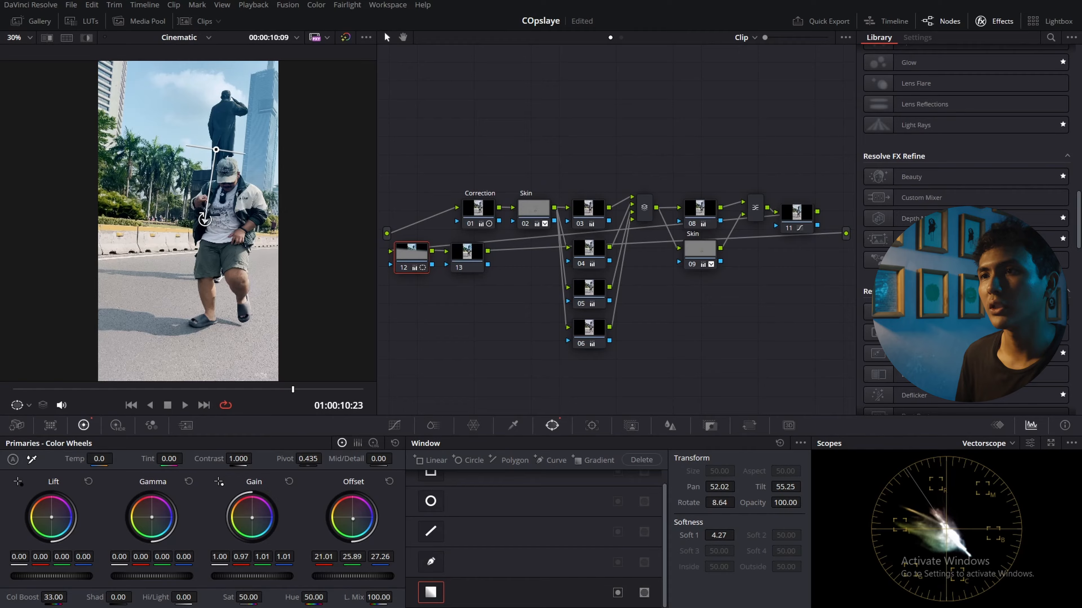
pyautogui.moveTo(217, 152); pyautogui.dragTo(221, 139)
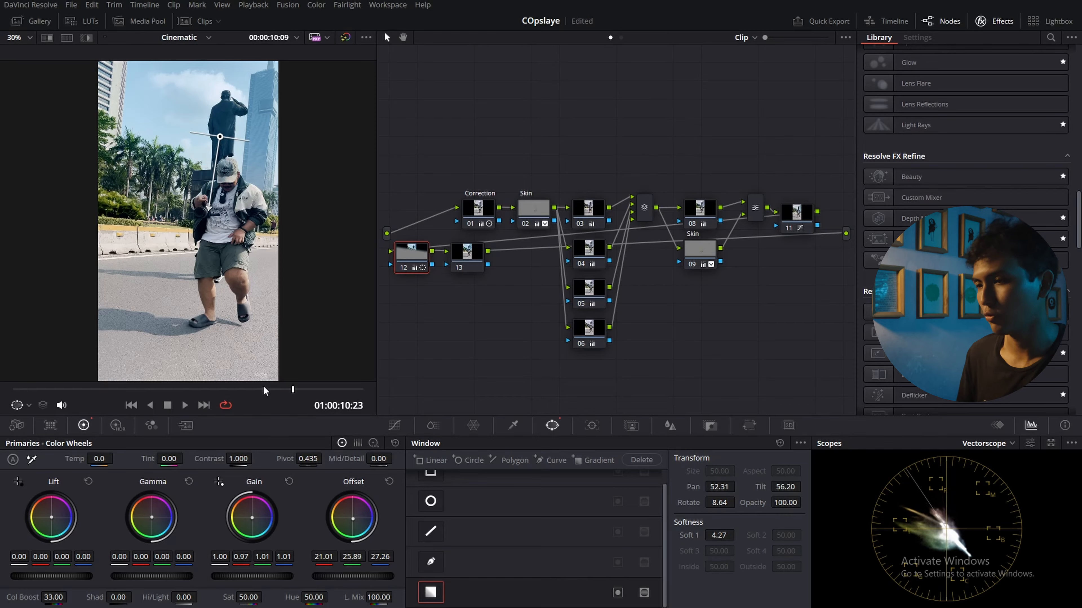
pyautogui.moveTo(265, 390)
pyautogui.mouseDown()
pyautogui.moveTo(241, 389)
pyautogui.moveTo(306, 389)
pyautogui.moveTo(263, 390)
pyautogui.mouseUp()
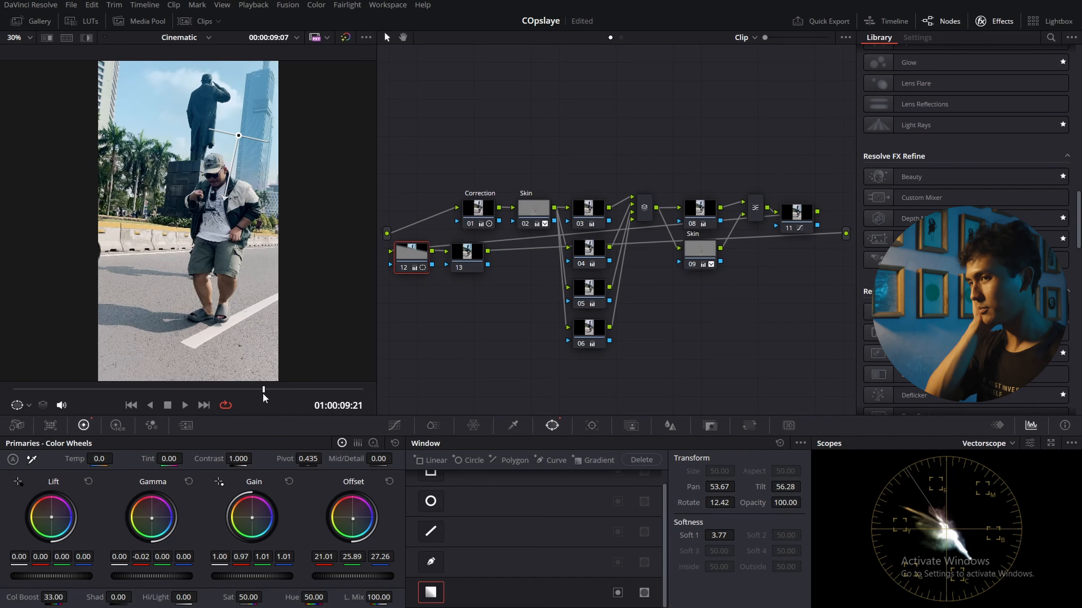
# Select node 13 and compare the graded and bypassed image around 01:00:07:08, close up on the man and in the full frame
pyautogui.click(458, 256)
pyautogui.moveTo(215, 392); pyautogui.dragTo(195, 389)
pyautogui.hotkey('shift', 'd')
pyautogui.hotkey('shift', 'd')
pyautogui.scroll(6, 232, 219)
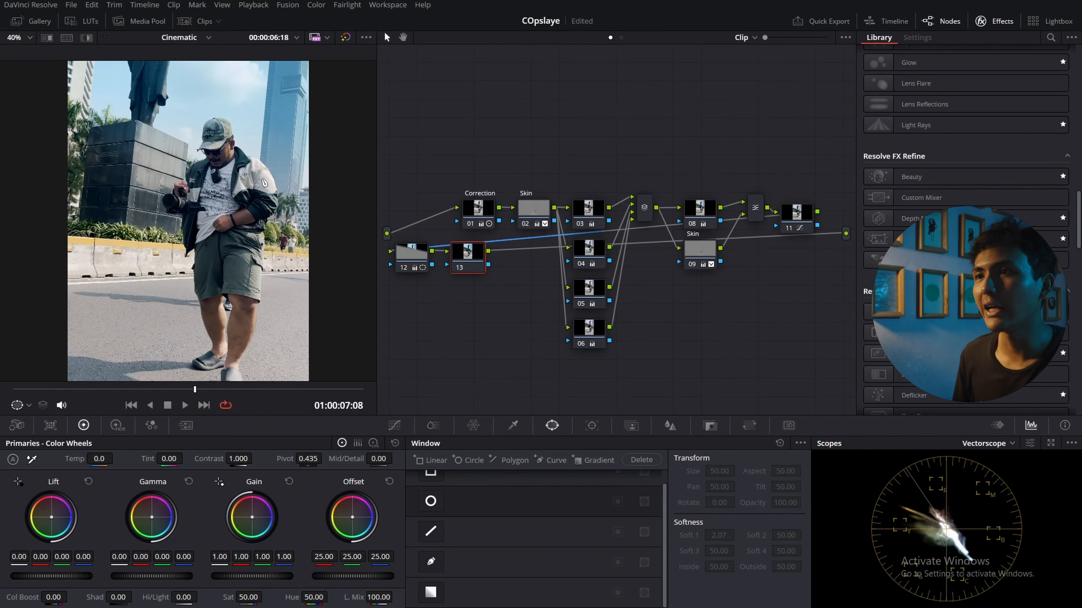
pyautogui.hotkey('shift', 'd')
pyautogui.hotkey('shift', 'd')
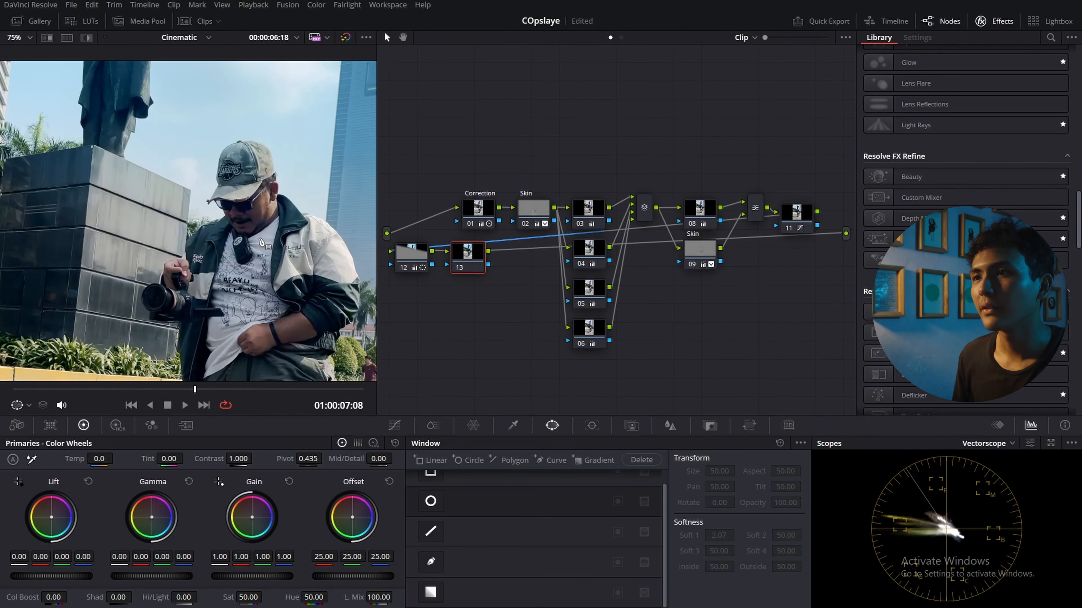
pyautogui.hotkey('shift', 'd')
pyautogui.hotkey('shift', 'd')
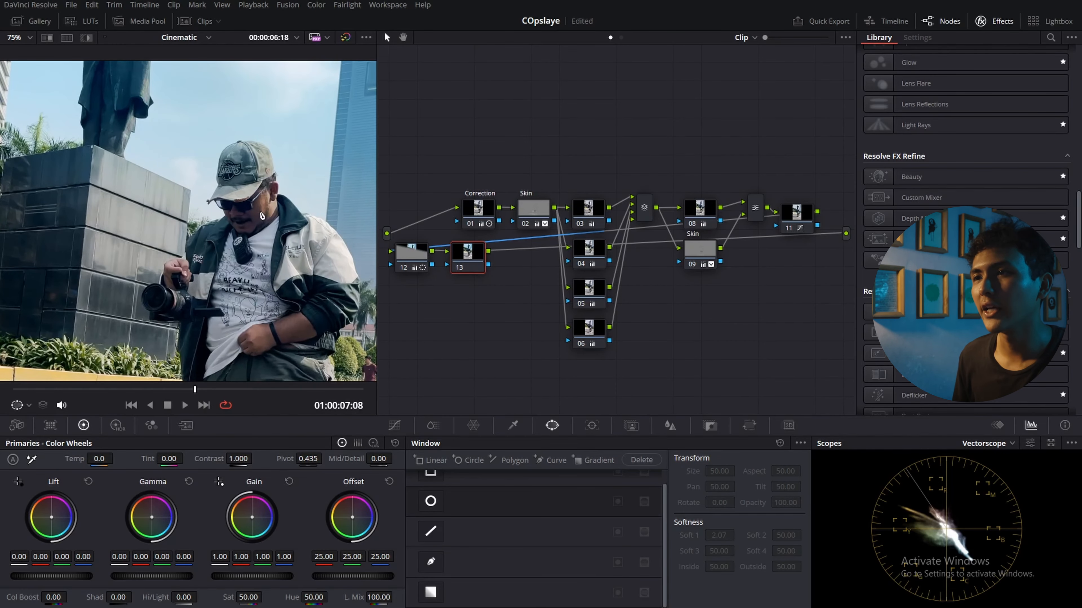
pyautogui.hotkey('shift', 'z')
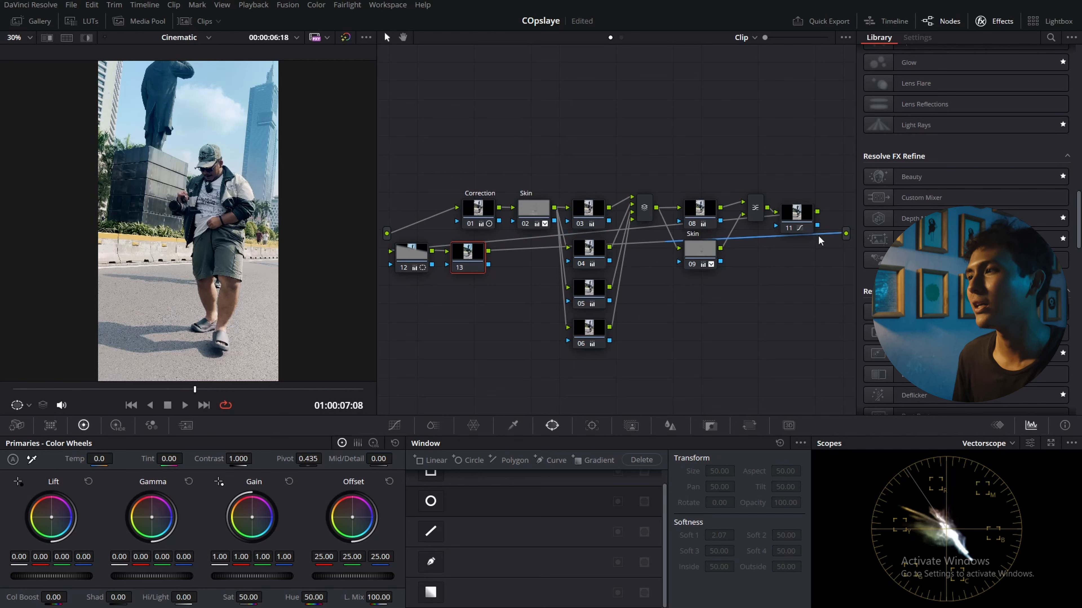
# Lower yellow saturation to 0.74 at Input Hue 316.00 on node 11's Hue Vs Sat curve and compare with the bypassed image at 01:00:06:10
pyautogui.click(395, 426)
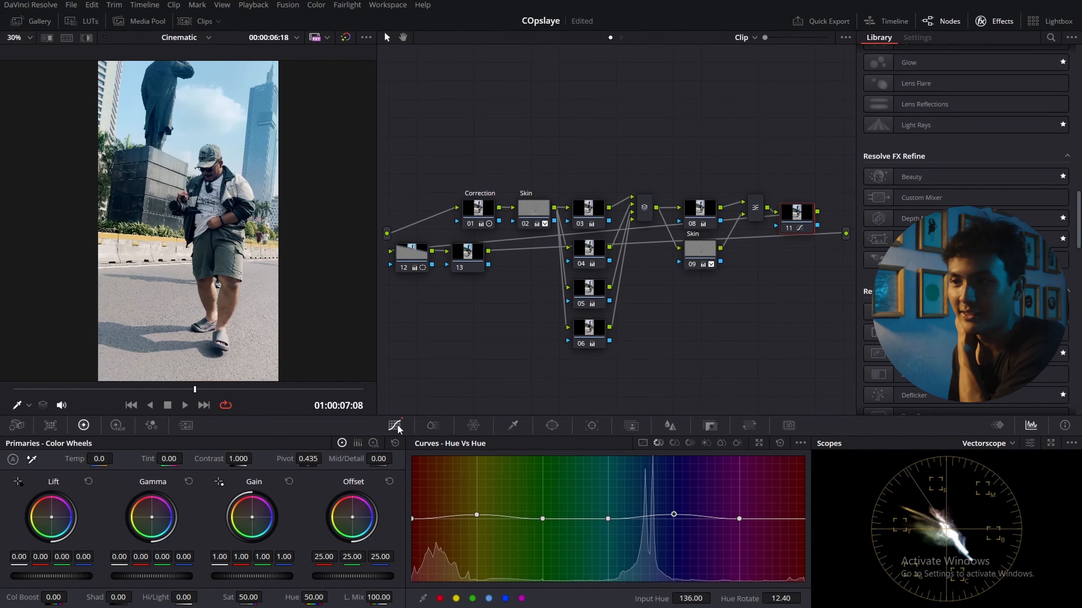
pyautogui.click(676, 445)
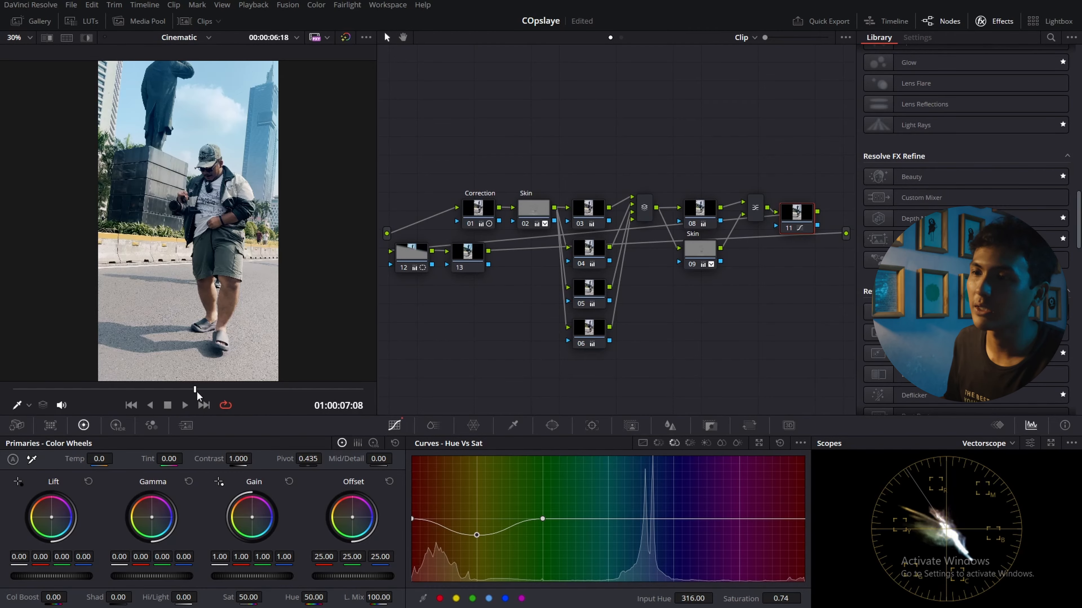
pyautogui.moveTo(195, 390); pyautogui.dragTo(171, 392)
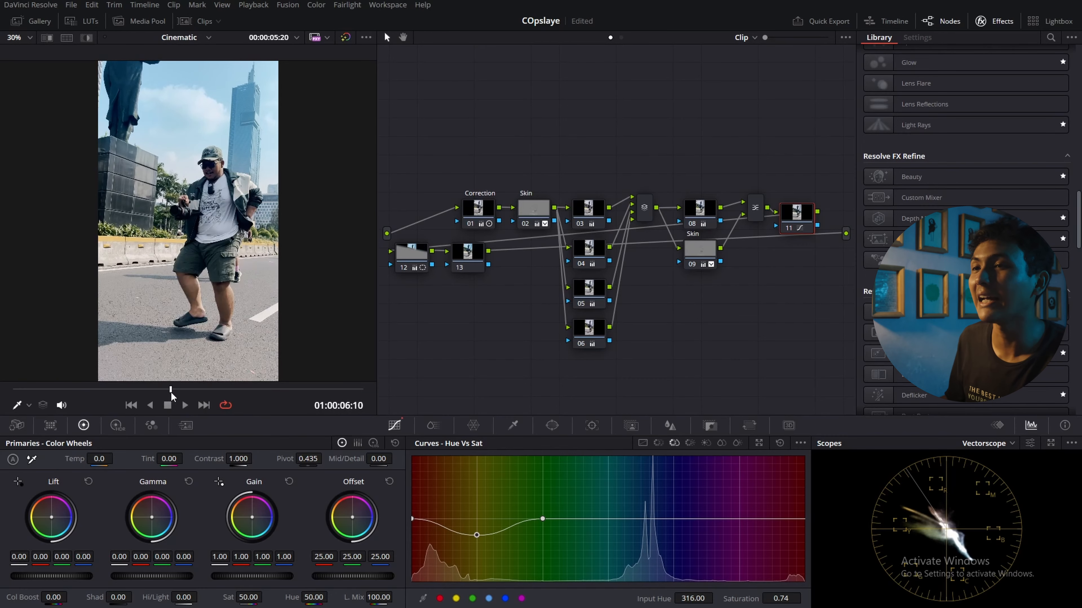
pyautogui.hotkey('shift', 'd')
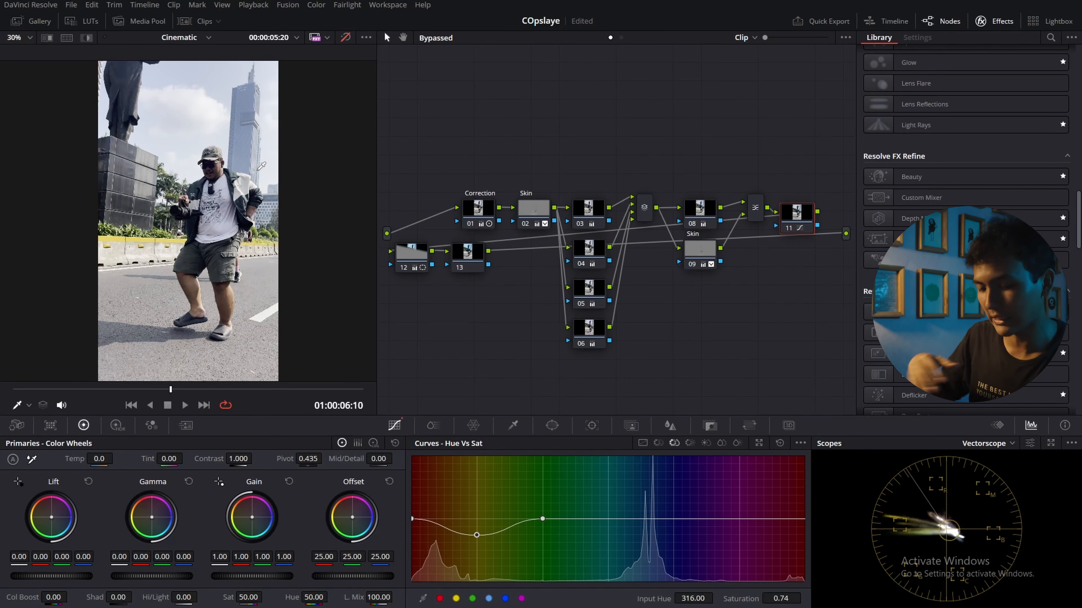
pyautogui.hotkey('shift', 'd')
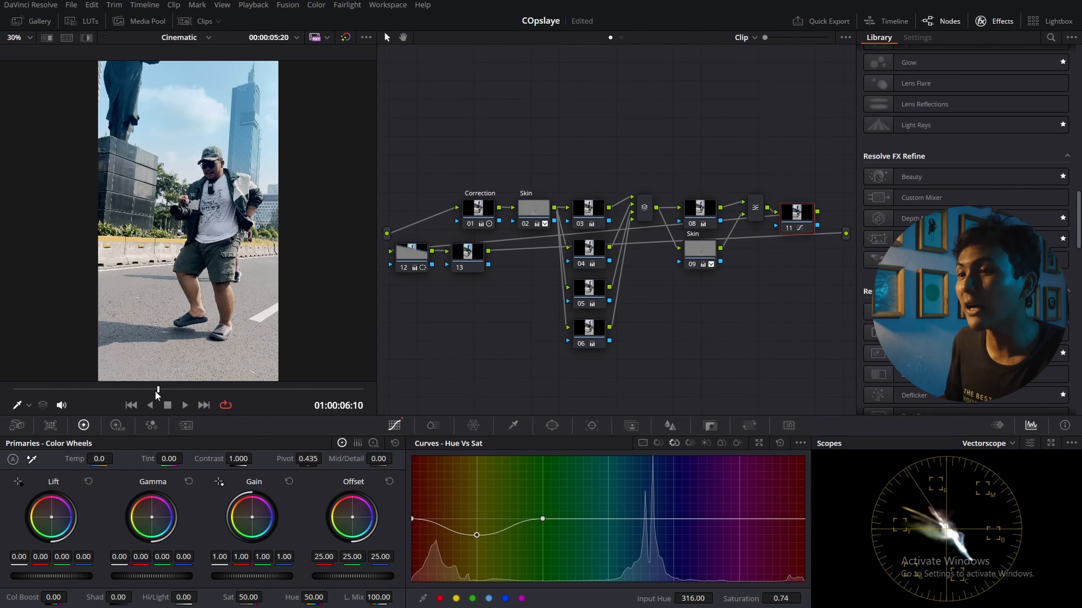
# Add a gradient window to node 13 covering the road, at about Pan 50.16, Tilt 45.86, Rotate -166.57 and Soft 1 7.70
pyautogui.moveTo(155, 391); pyautogui.dragTo(205, 383)
pyautogui.click(412, 255)
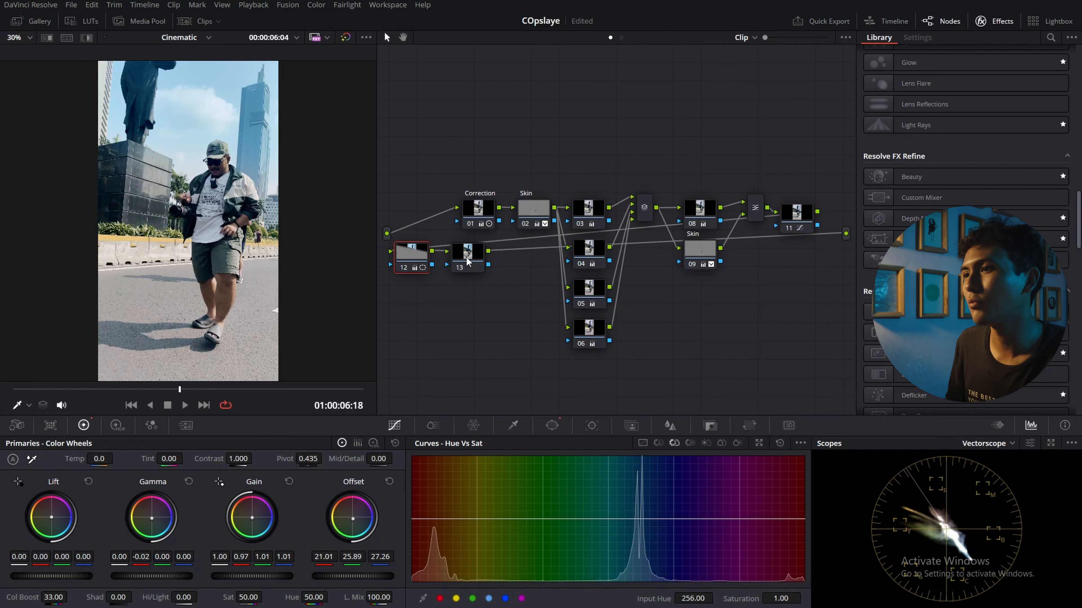
pyautogui.click(471, 266)
pyautogui.click(552, 426)
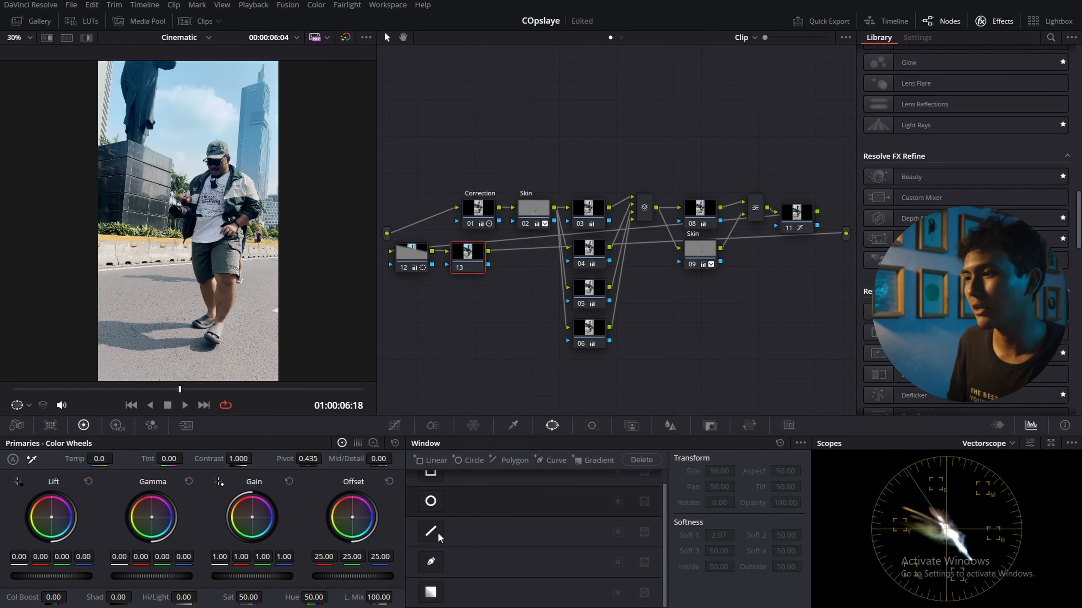
pyautogui.click(431, 594)
pyautogui.moveTo(186, 255); pyautogui.dragTo(221, 150)
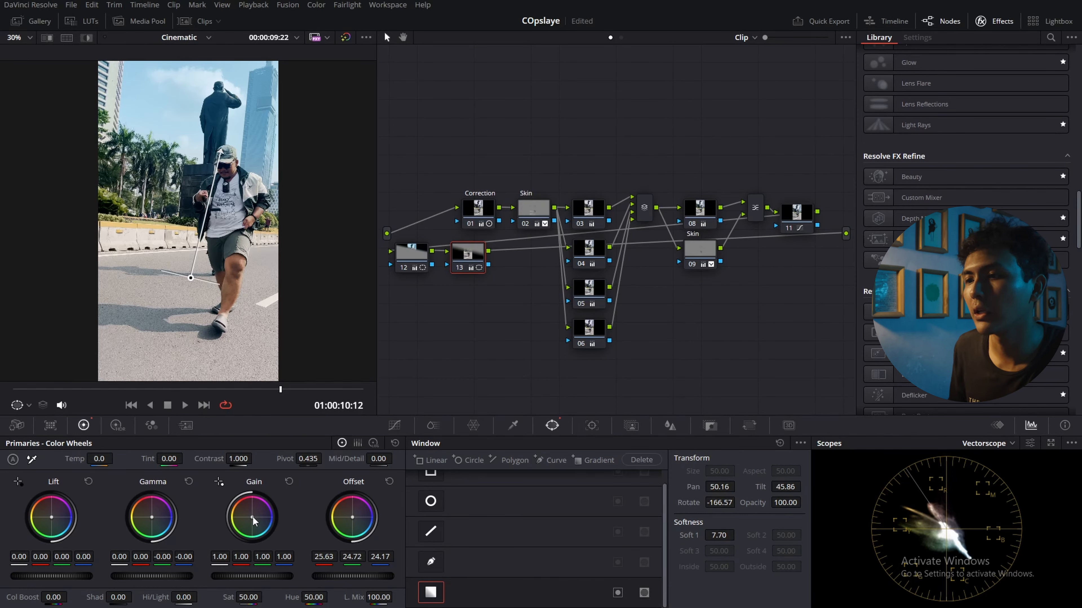
# Warm the road on node 13 with Offset 25.63, 24.72, 24.17 and blue Gain 0.98, and check the look on earlier frames
pyautogui.moveTo(252, 517); pyautogui.dragTo(250, 518)
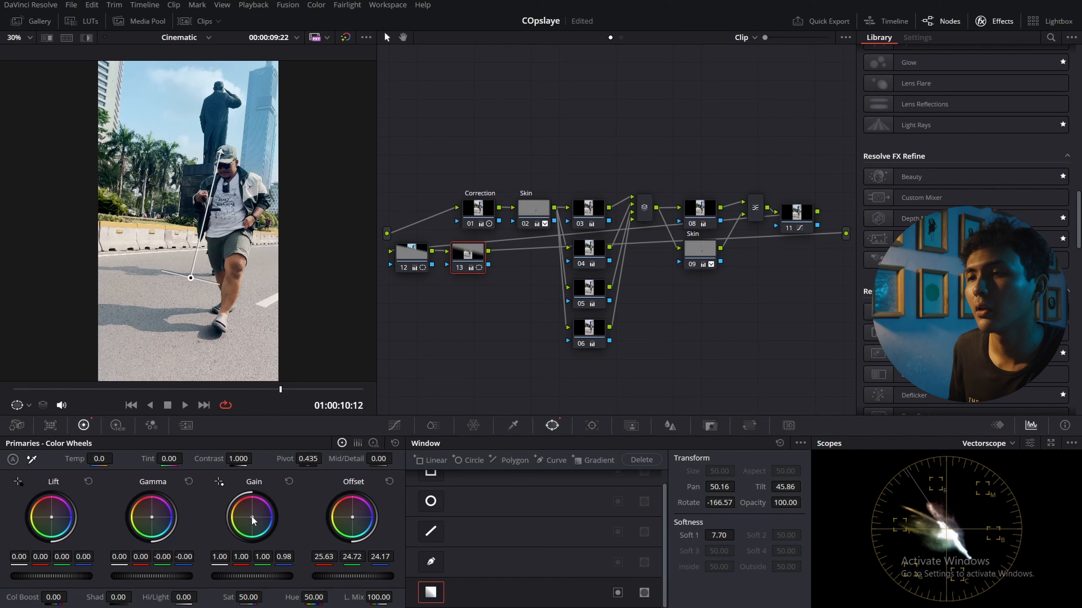
pyautogui.moveTo(280, 390); pyautogui.dragTo(268, 387)
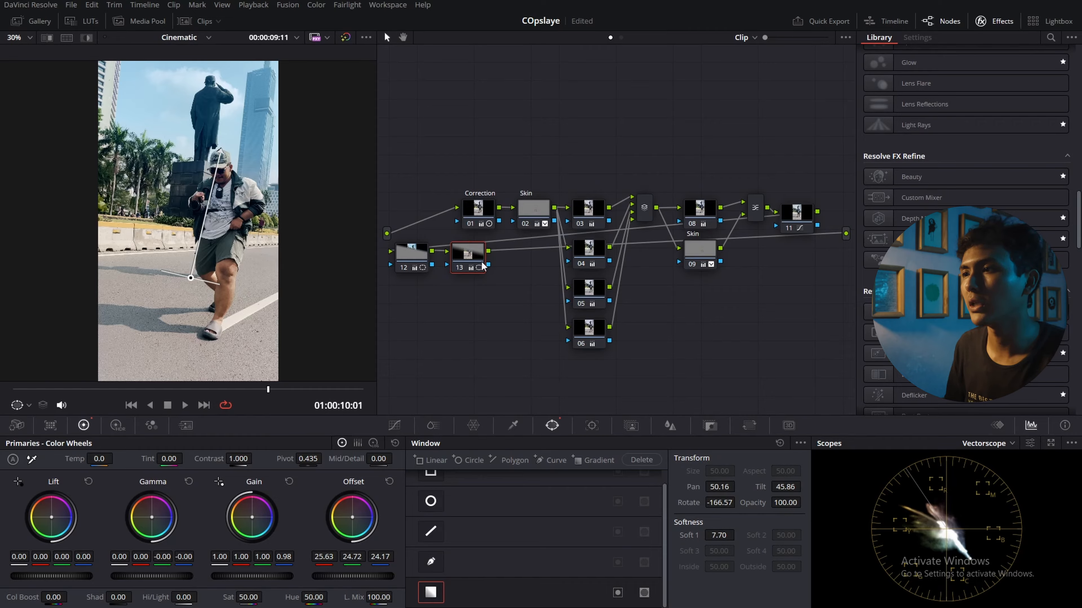
pyautogui.moveTo(278, 390); pyautogui.dragTo(239, 385)
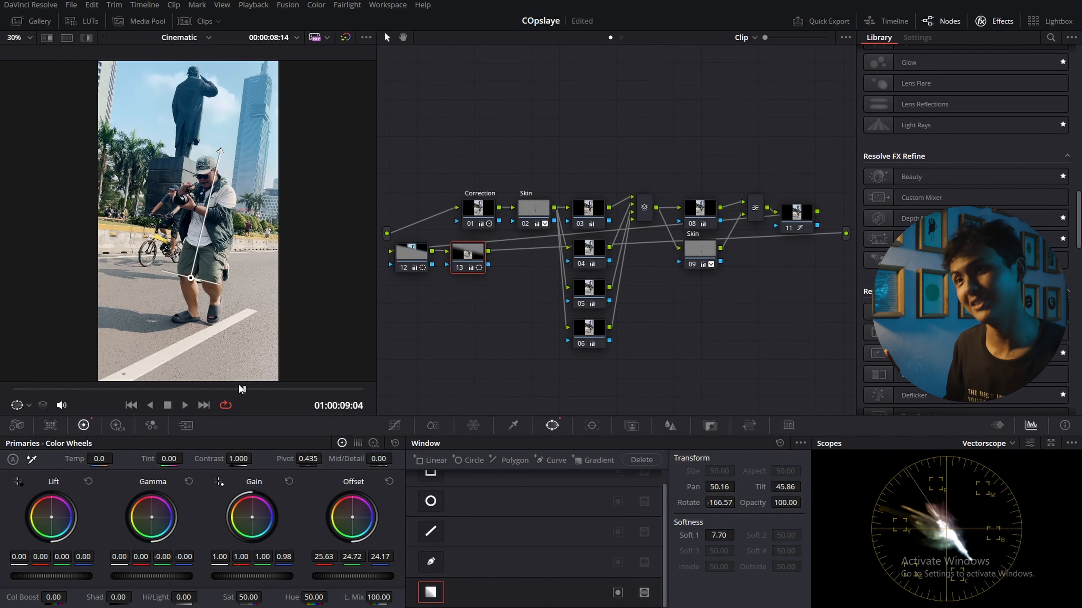